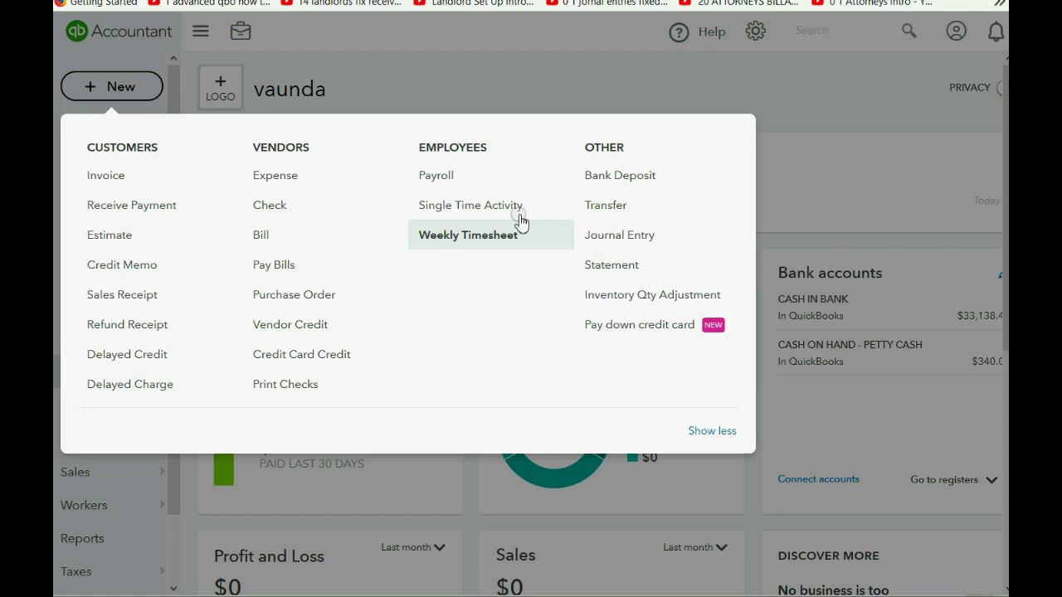
- Start a new check dated 04/05/2017
{"action": "left_click", "coordinate": [337, 175]}
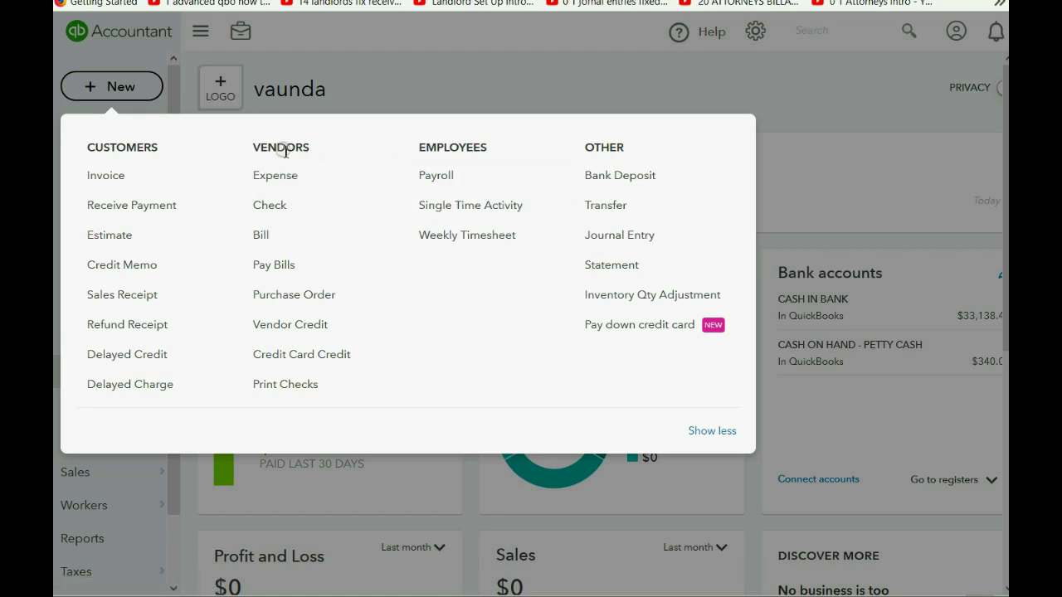
{"action": "left_click", "coordinate": [273, 205]}
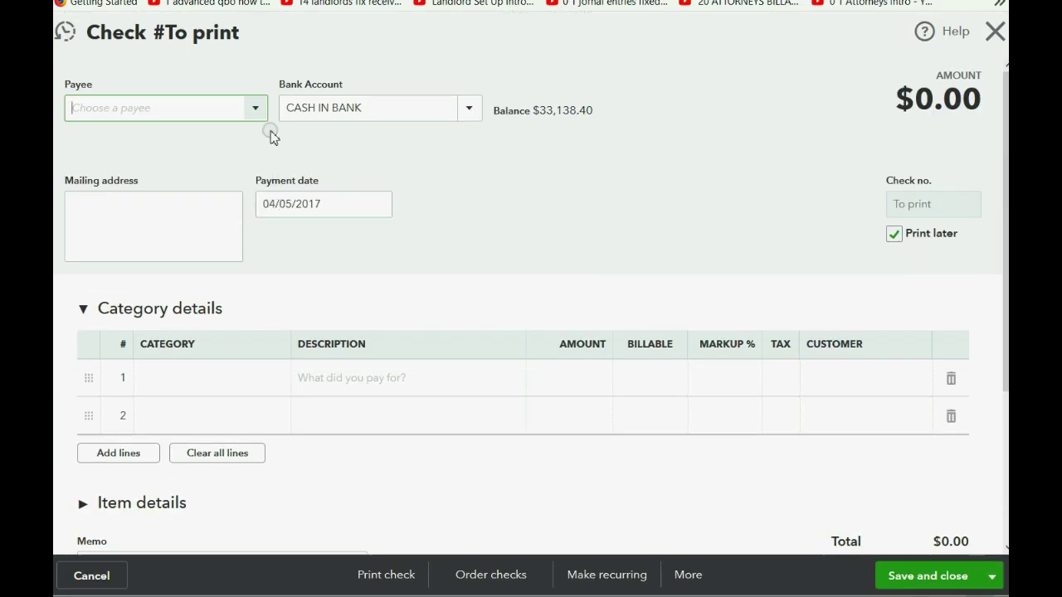
{"action": "left_click", "coordinate": [378, 206]}
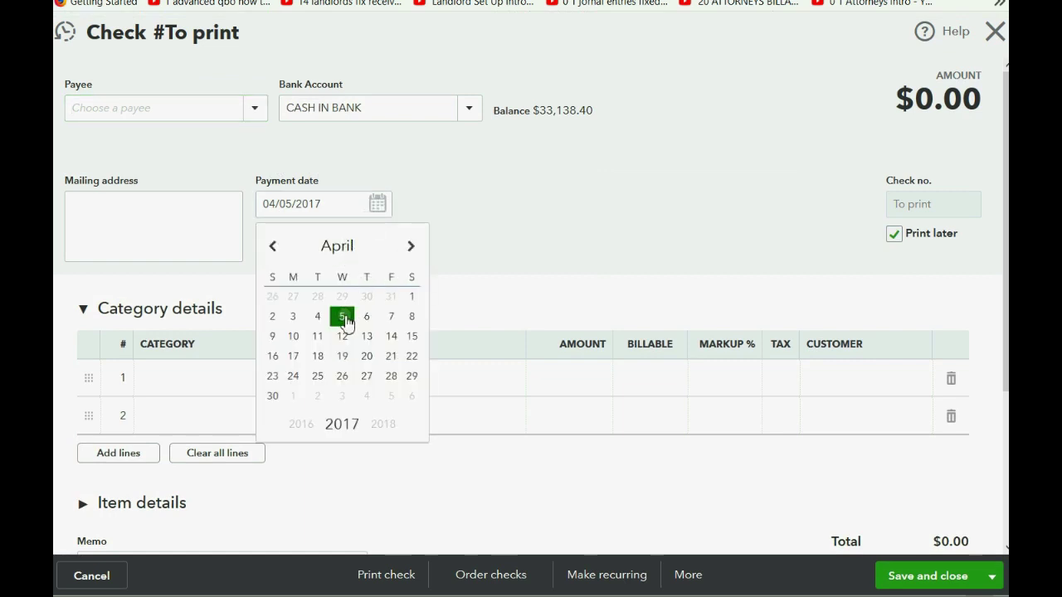
{"action": "left_click", "coordinate": [343, 318]}
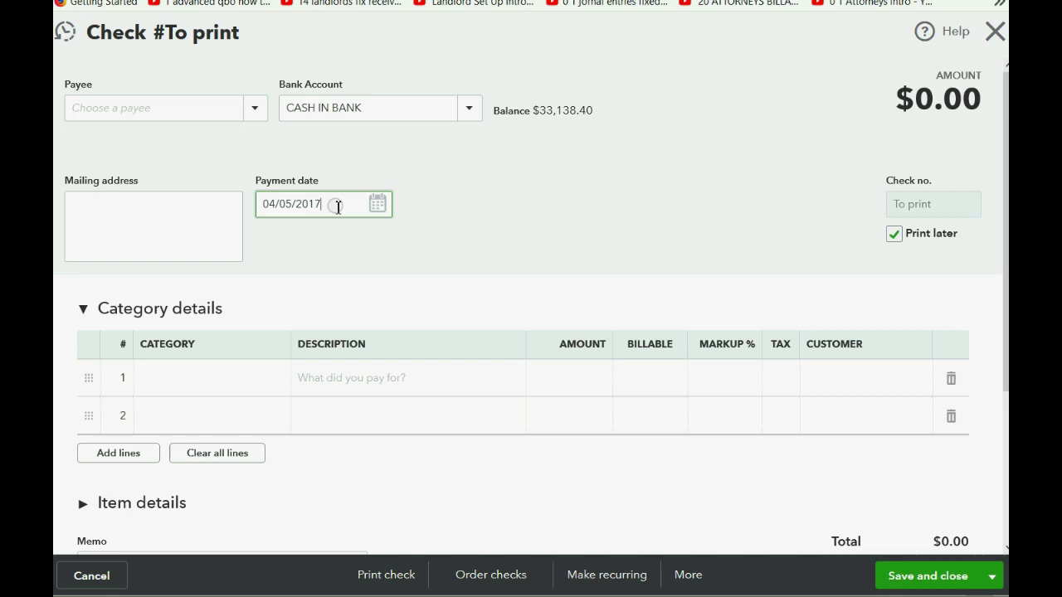
{"action": "key", "text": "BackSpace"}
{"action": "type", "text": "7"}
{"action": "key", "text": "Tab"}
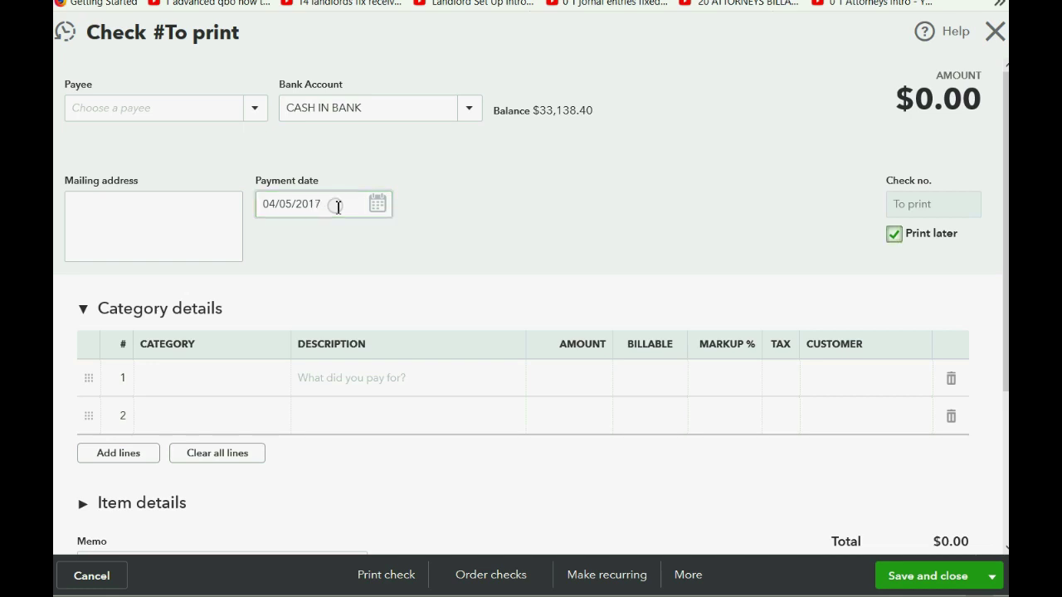
- Make the check payable to STAPLES with one EQUIPMENT line of 100.00
{"action": "left_click", "coordinate": [254, 111]}
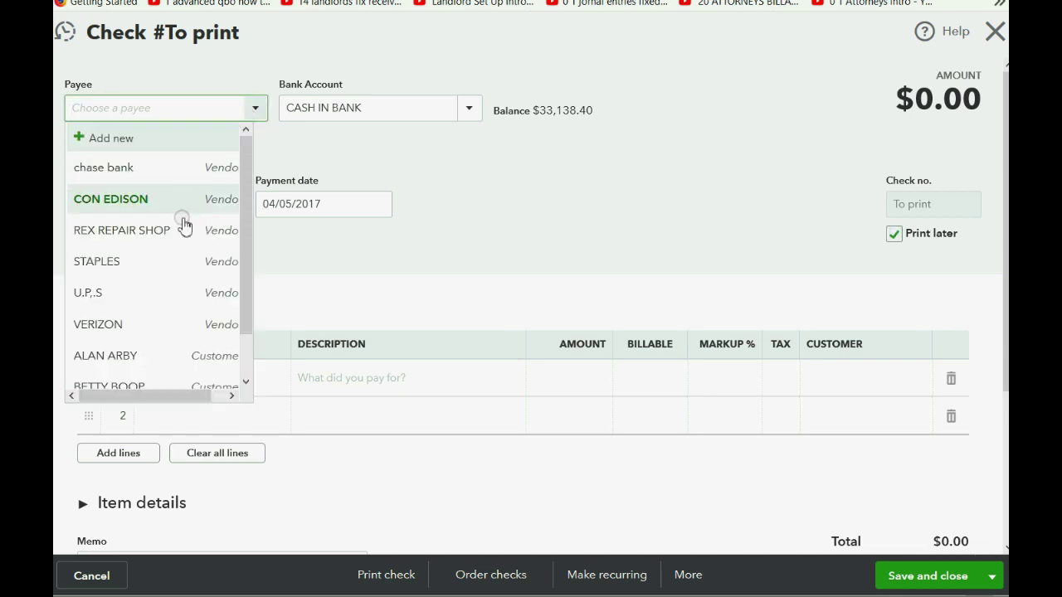
{"action": "left_click", "coordinate": [166, 262]}
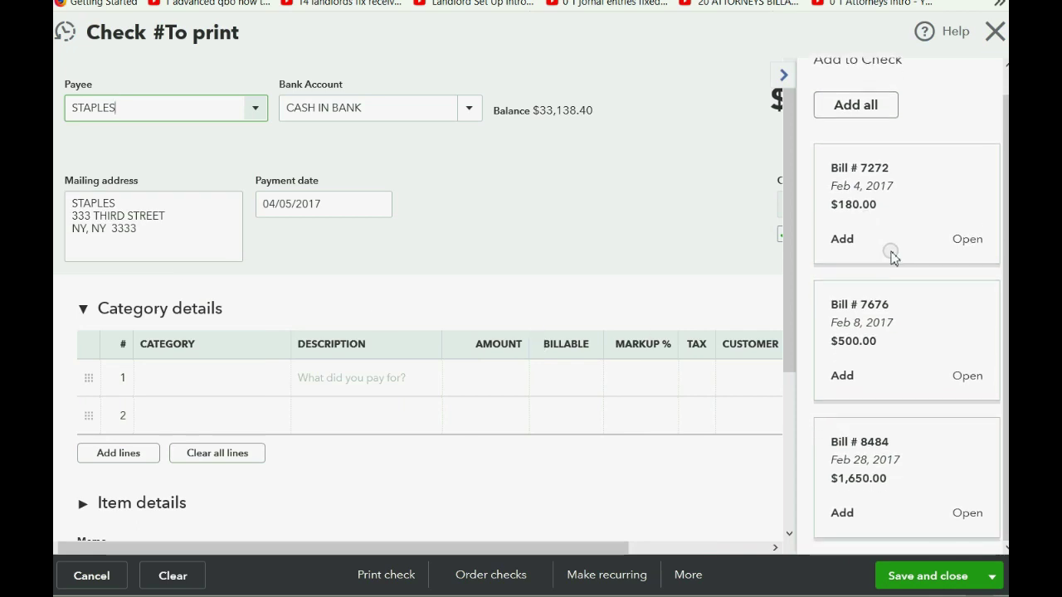
{"action": "scroll", "coordinate": [893, 259], "scroll_direction": "down", "scroll_amount": 1}
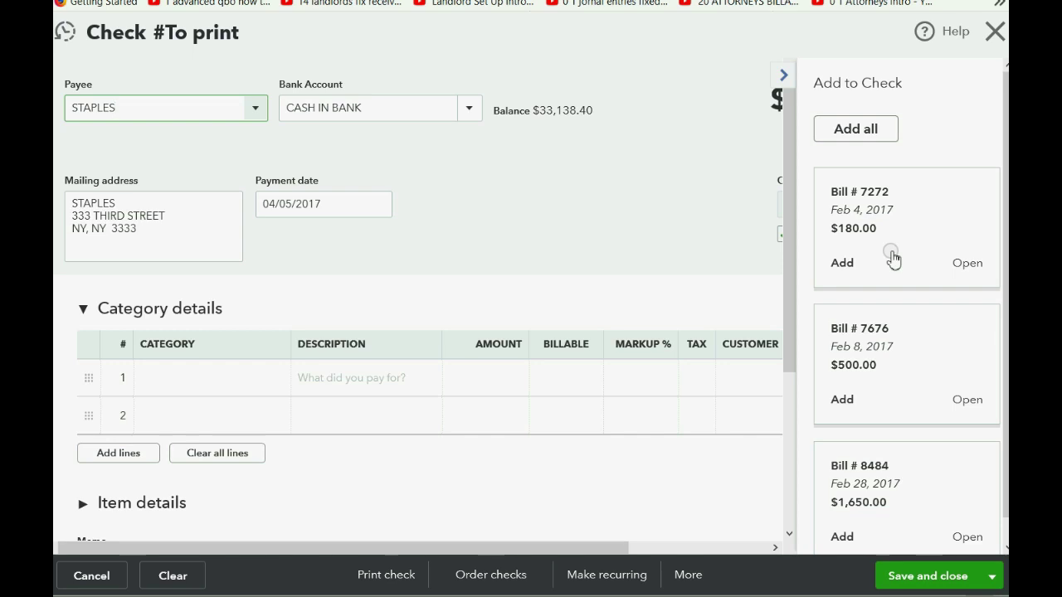
{"action": "left_click", "coordinate": [247, 380]}
{"action": "left_click", "coordinate": [275, 382]}
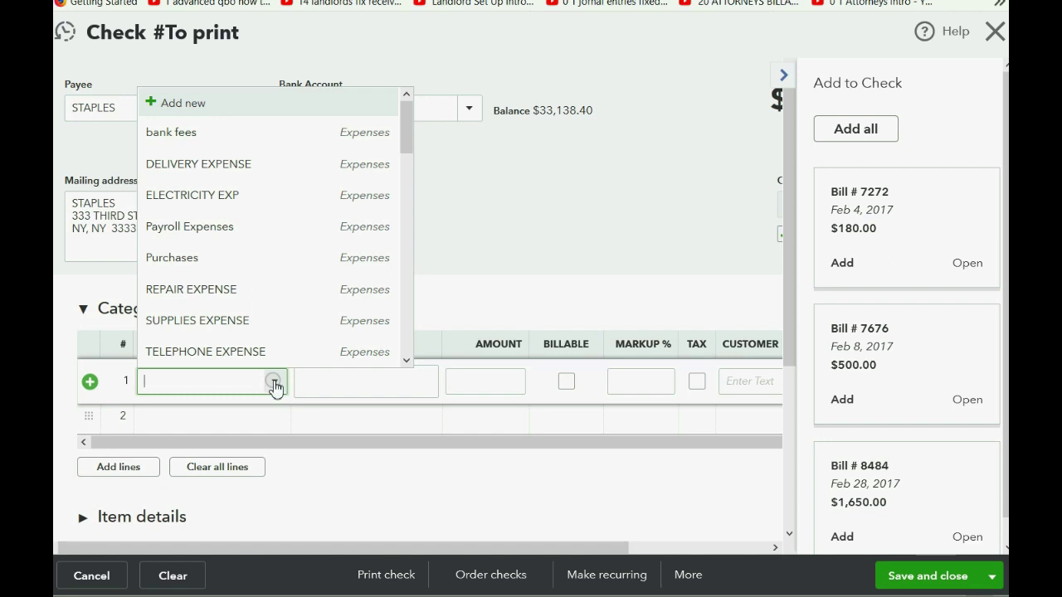
{"action": "scroll", "coordinate": [248, 309], "scroll_direction": "down", "scroll_amount": 3}
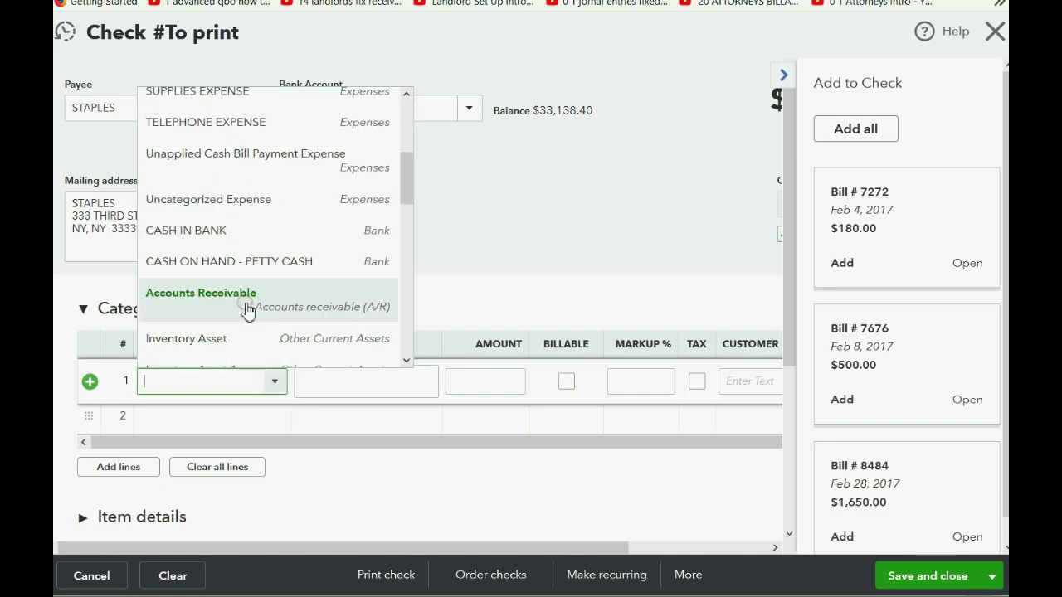
{"action": "type", "text": "E"}
{"action": "type", "text": "q"}
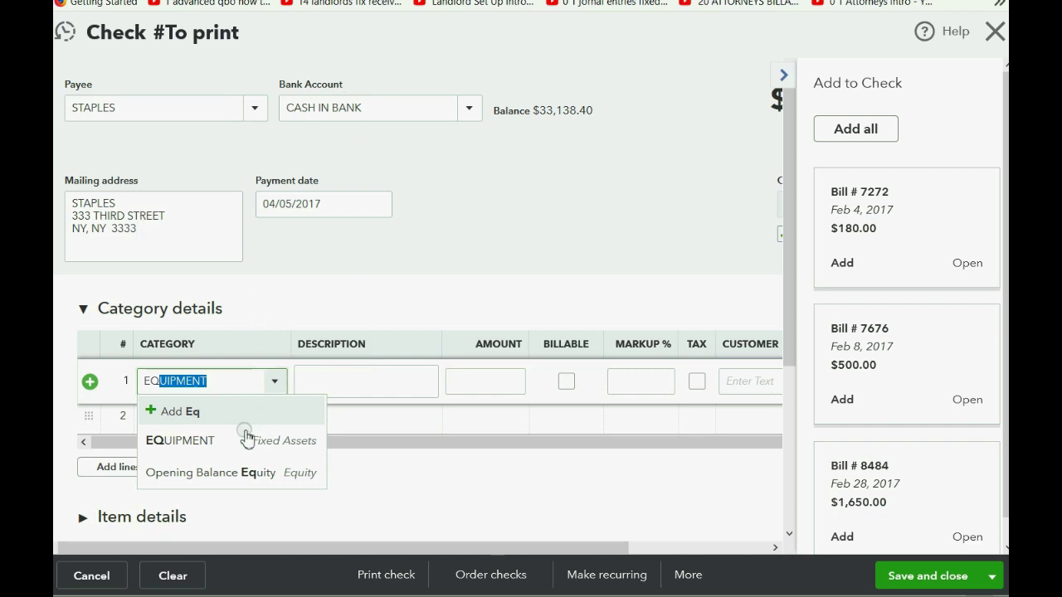
{"action": "left_click", "coordinate": [244, 440]}
{"action": "left_click", "coordinate": [474, 385]}
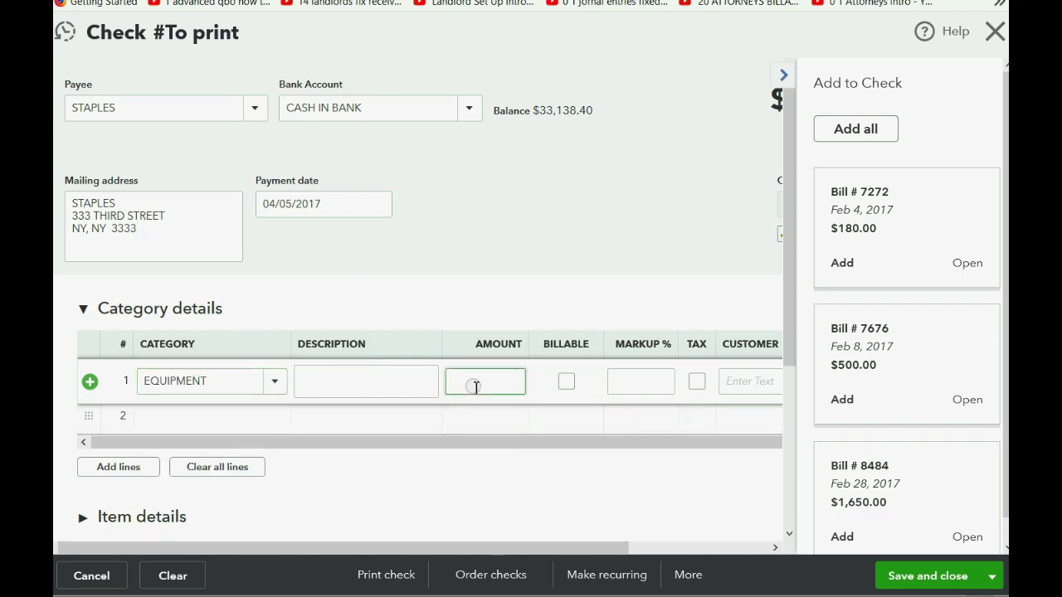
{"action": "type", "text": "100"}
{"action": "key", "text": "Tab"}
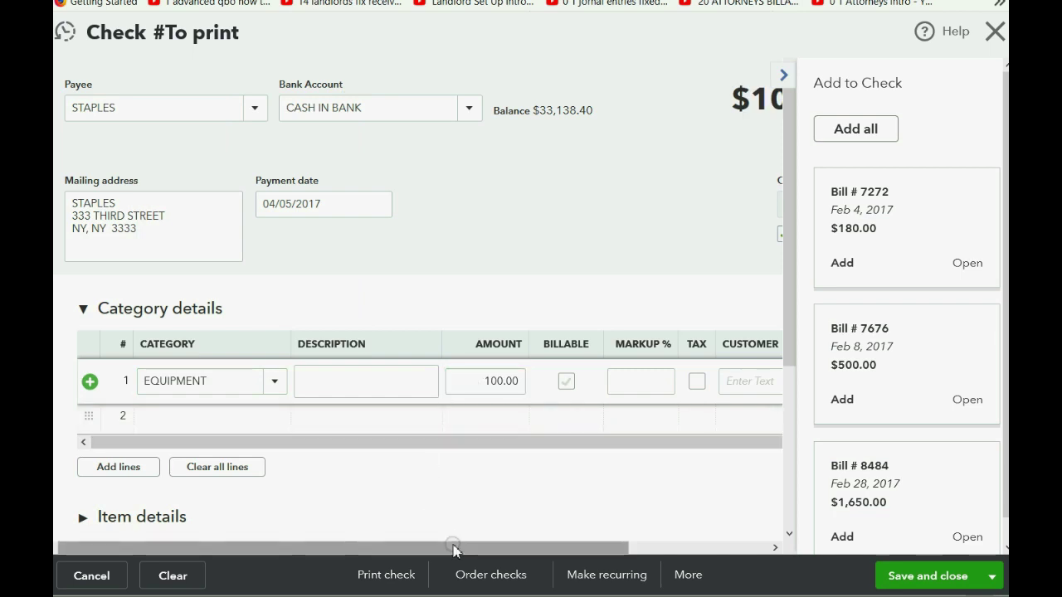
- Save and close the $100.00 STAPLES check, leaving Print later ticked instead of check number 20
{"action": "left_click_drag", "start_coordinate": [456, 548], "coordinate": [599, 549]}
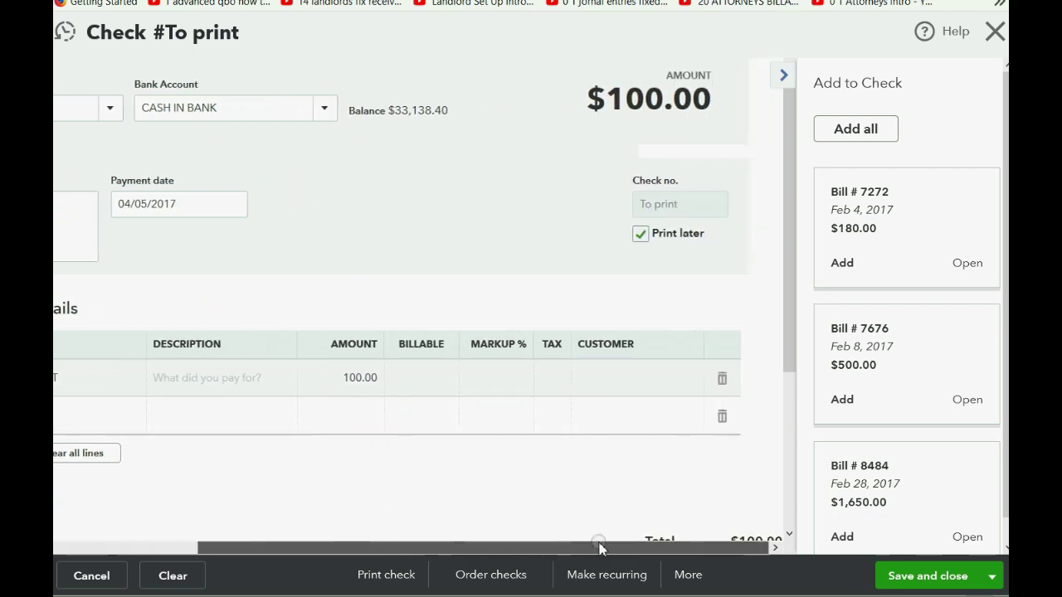
{"action": "left_click", "coordinate": [640, 234]}
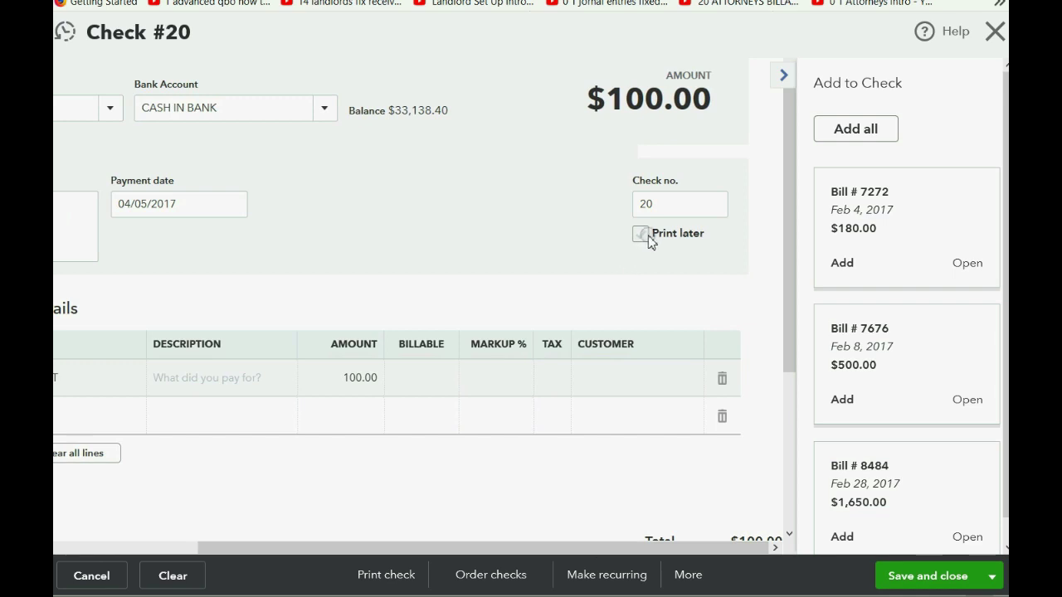
{"action": "left_click", "coordinate": [641, 235]}
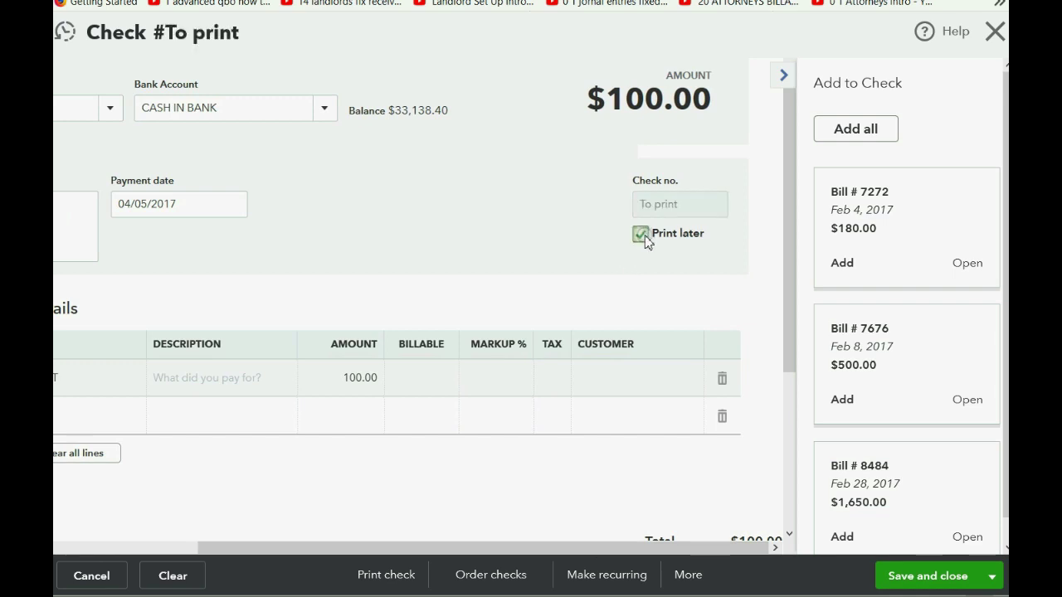
{"action": "left_click", "coordinate": [644, 237]}
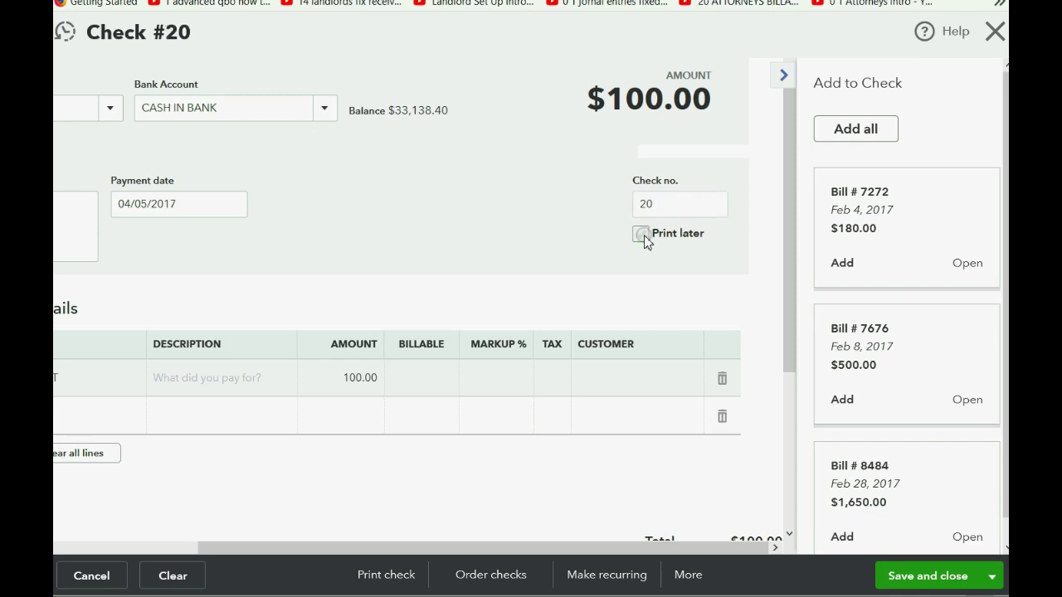
{"action": "left_click", "coordinate": [640, 237]}
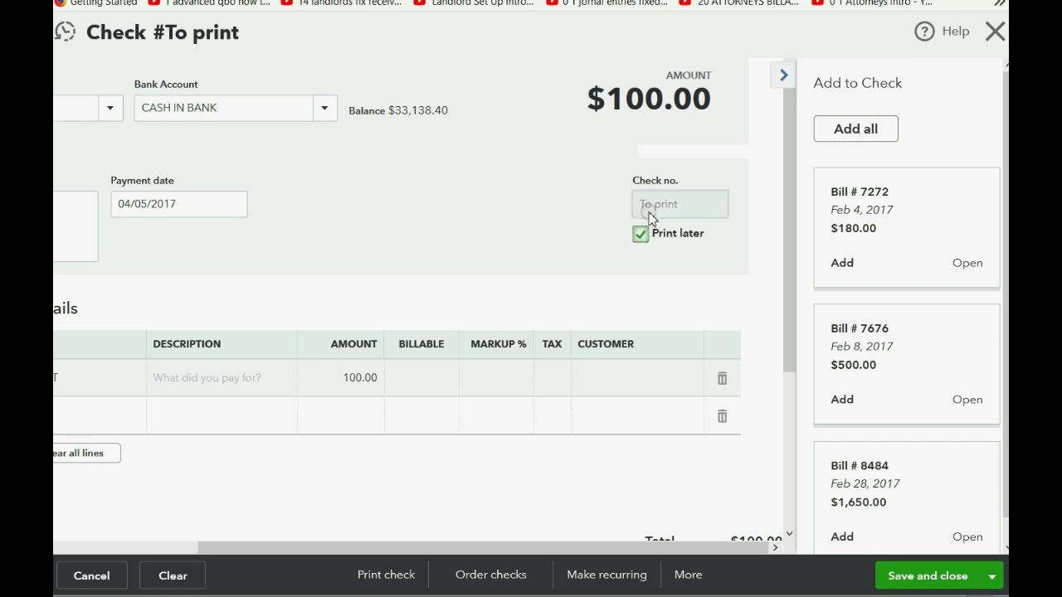
{"action": "left_click", "coordinate": [655, 211]}
{"action": "left_click", "coordinate": [642, 235]}
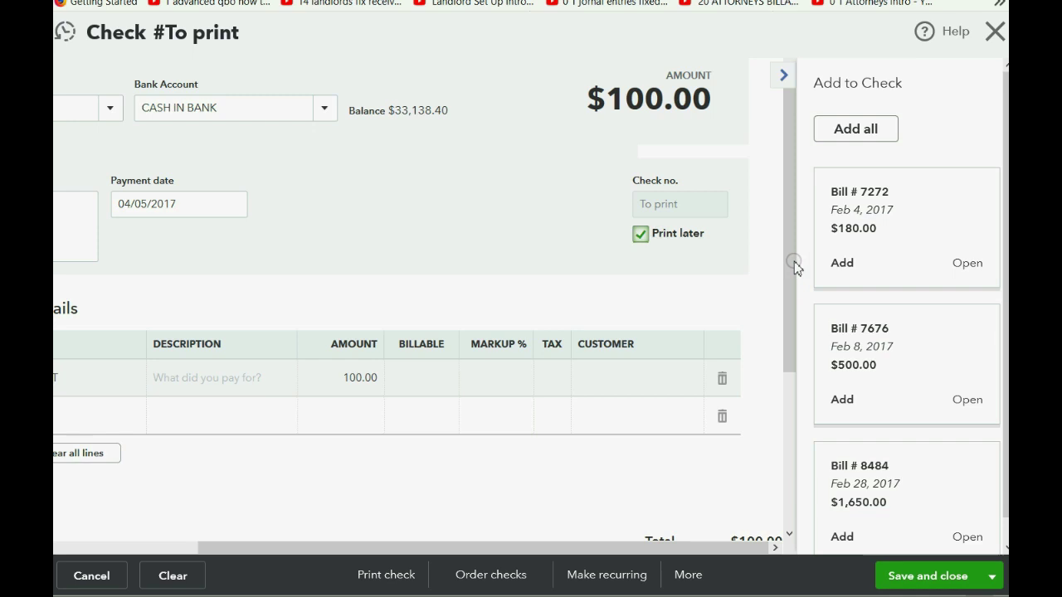
{"action": "mouse_move", "coordinate": [789, 260]}
{"action": "left_mouse_down"}
{"action": "mouse_move", "coordinate": [774, 376]}
{"action": "mouse_move", "coordinate": [774, 268]}
{"action": "left_mouse_up"}
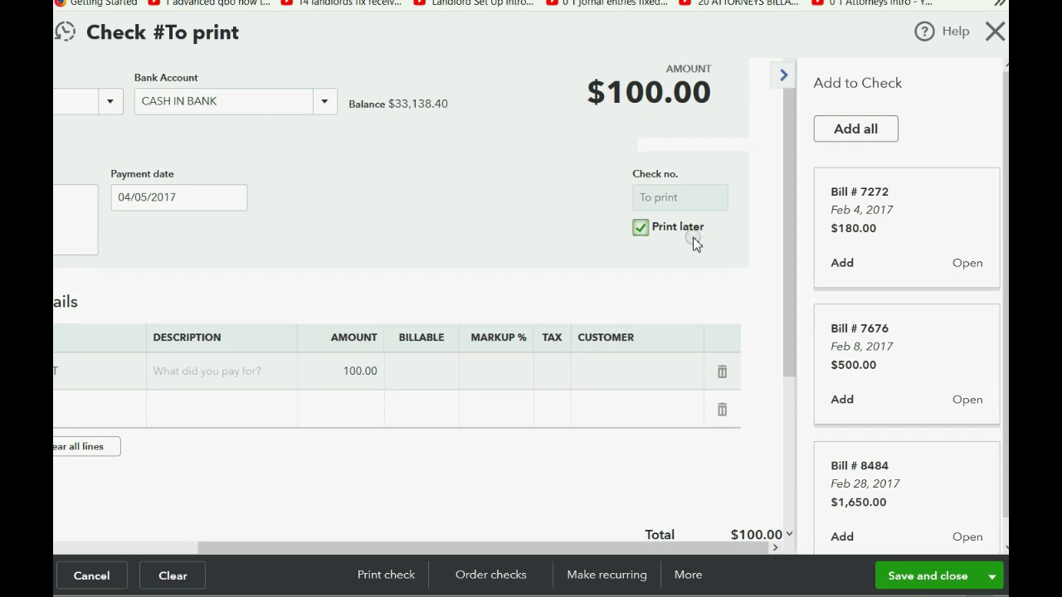
{"action": "left_click_drag", "start_coordinate": [788, 286], "coordinate": [797, 409]}
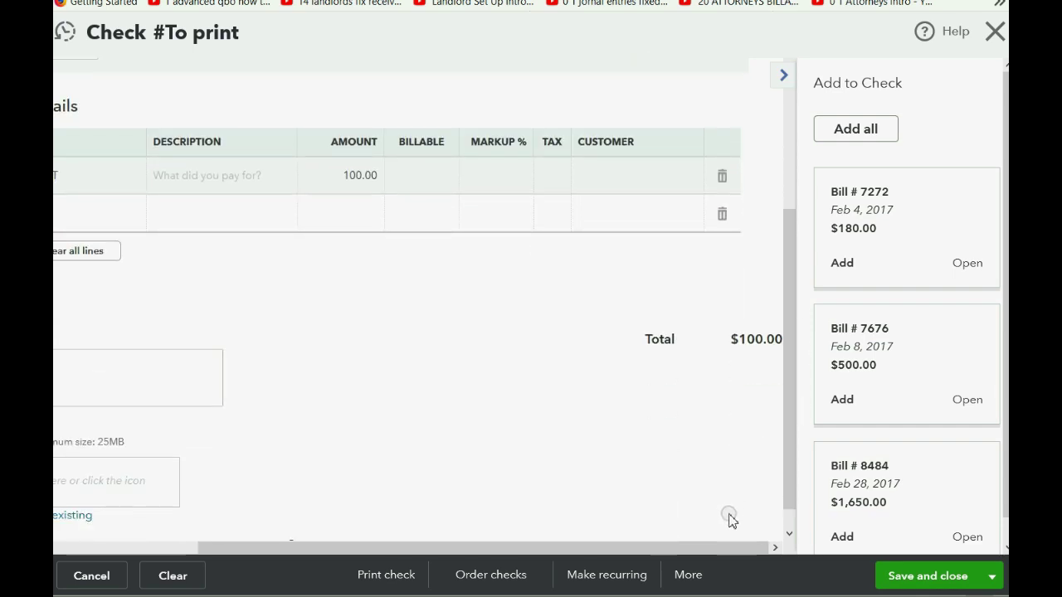
{"action": "left_click_drag", "start_coordinate": [730, 552], "coordinate": [571, 554]}
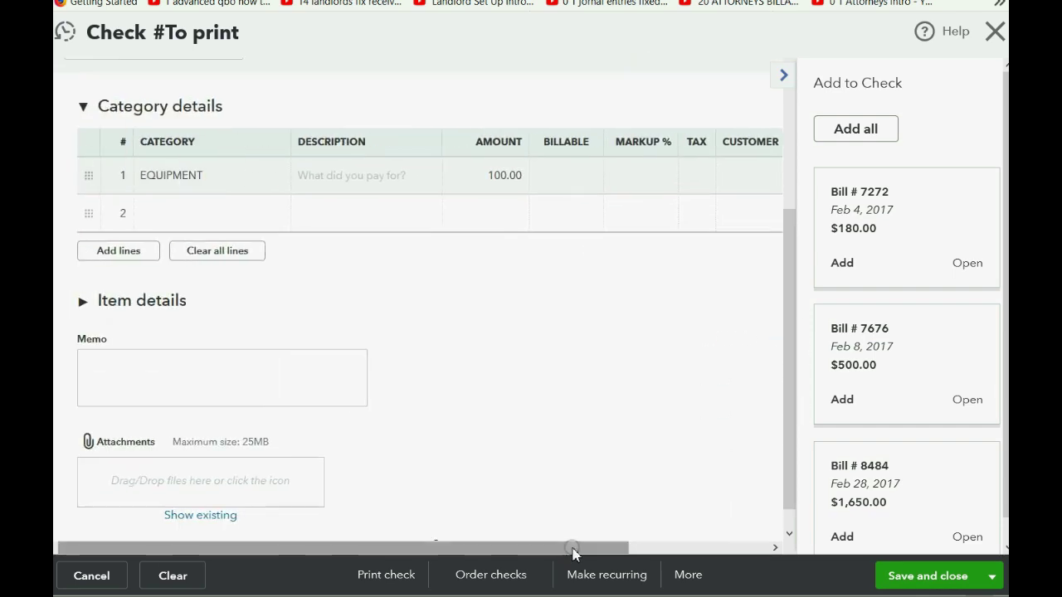
{"action": "left_click", "coordinate": [906, 576]}
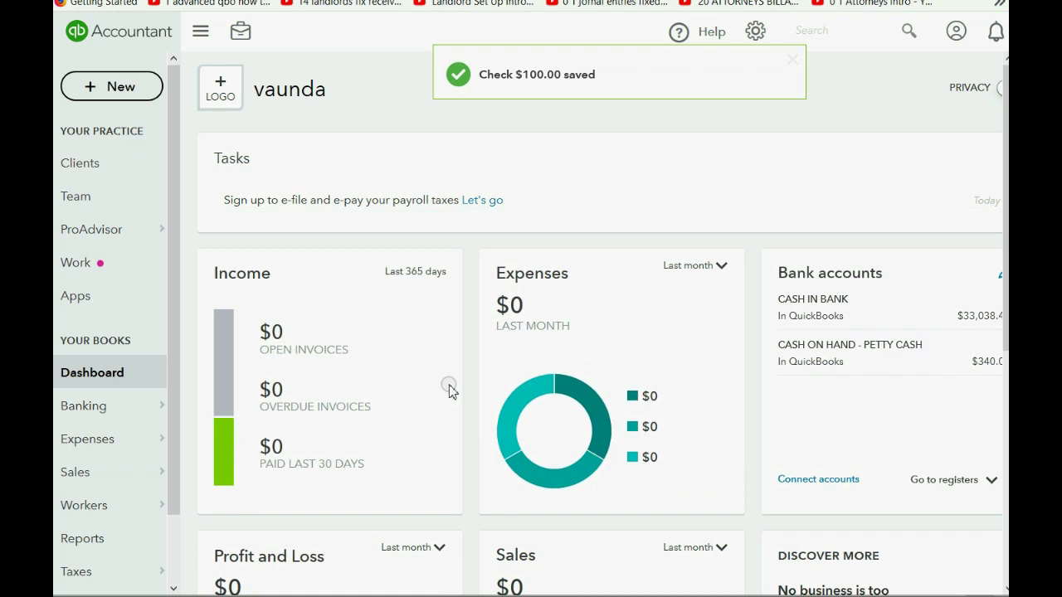
{"action": "mouse_move", "coordinate": [84, 505]}
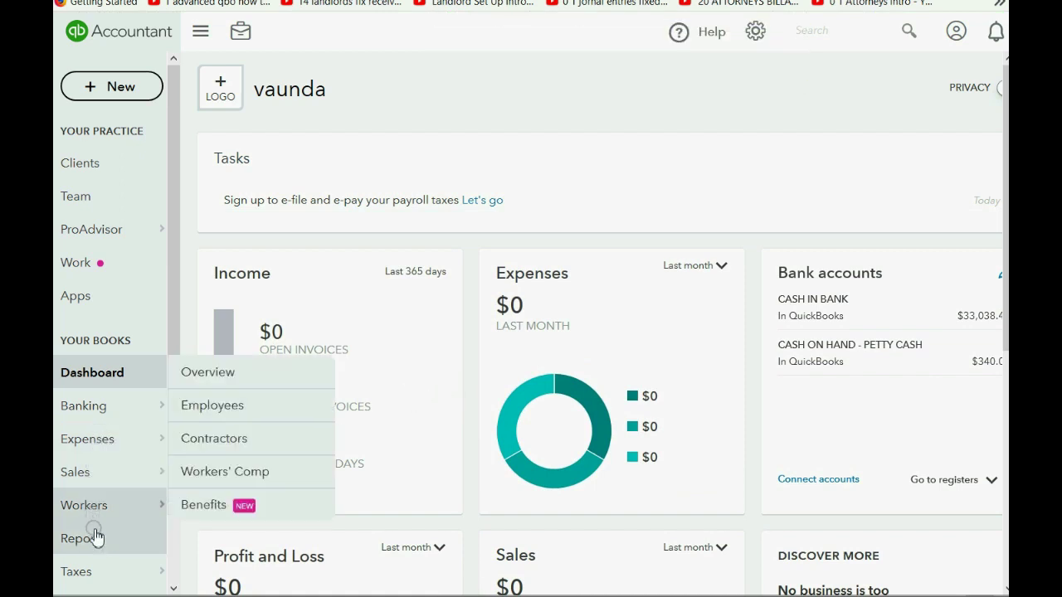
- Open the Trial Balance report and drill into the CASH IN BANK balance
{"action": "left_click", "coordinate": [96, 537]}
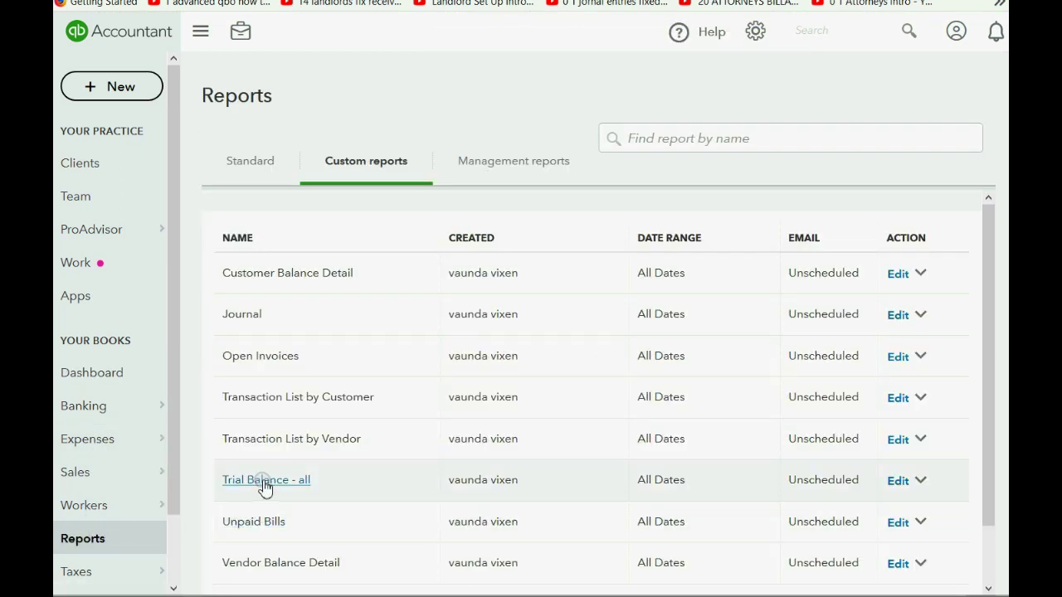
{"action": "left_click", "coordinate": [263, 482]}
{"action": "scroll", "coordinate": [262, 481], "scroll_direction": "down", "scroll_amount": 4}
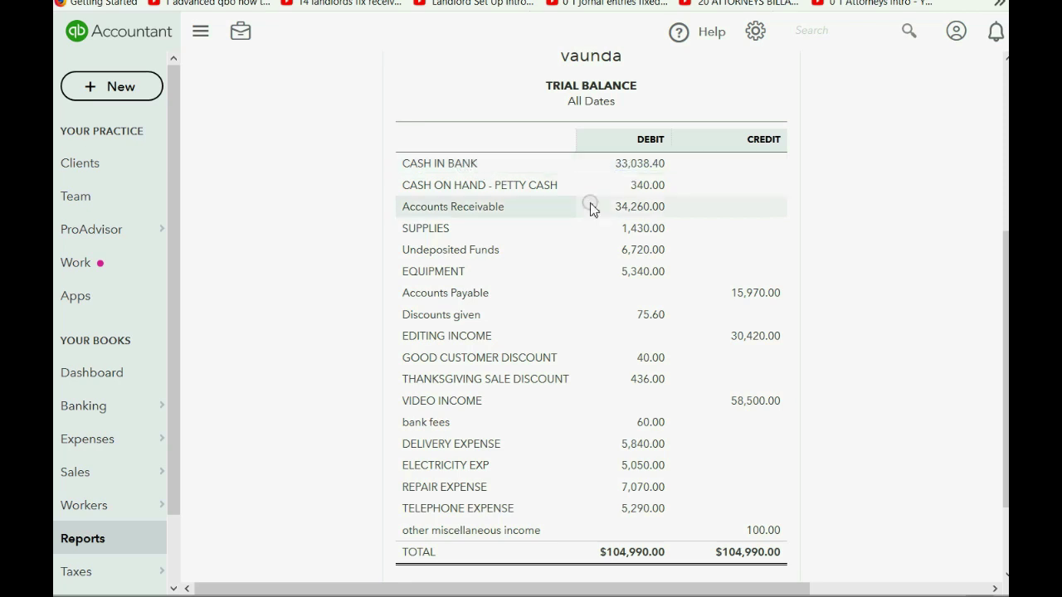
{"action": "left_click", "coordinate": [655, 165]}
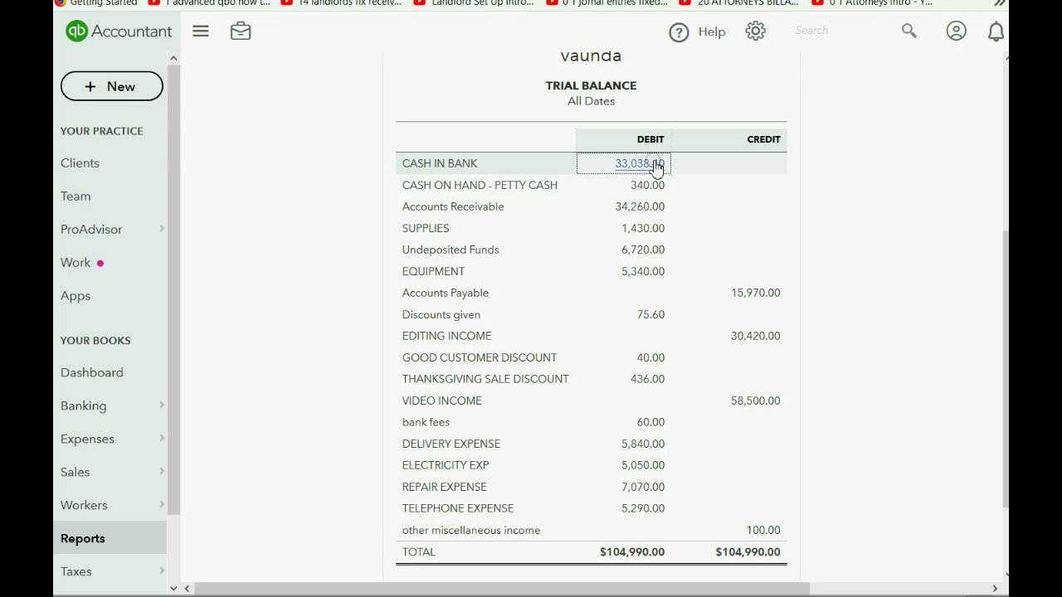
- Scroll the Cash in Bank report to find the unnumbered 04/05/2017 Staples check
{"action": "scroll", "coordinate": [653, 166], "scroll_direction": "down", "scroll_amount": 2}
{"action": "scroll", "coordinate": [653, 166], "scroll_direction": "down", "scroll_amount": 2}
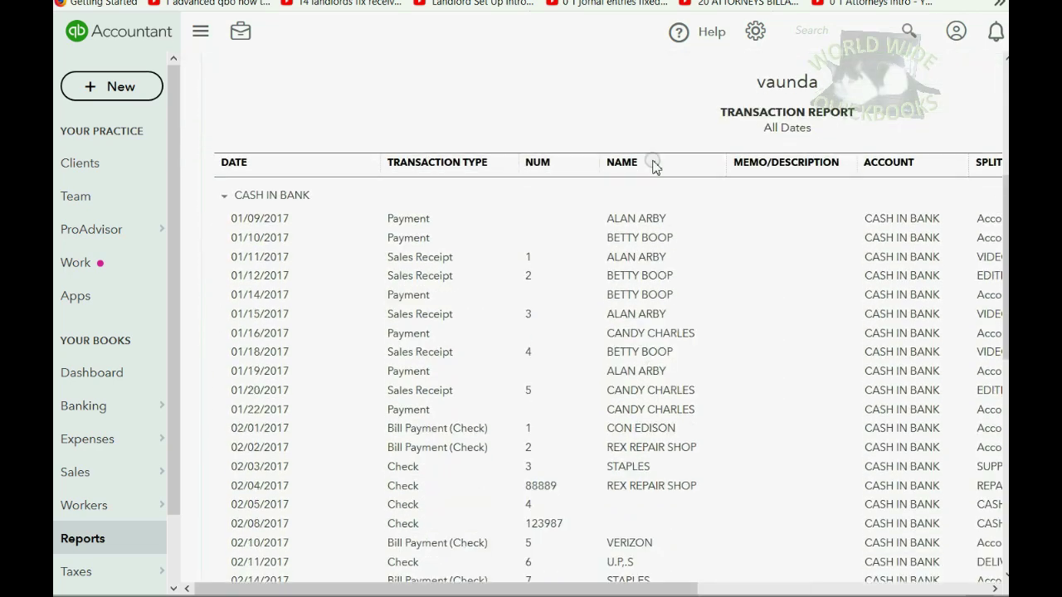
{"action": "scroll", "coordinate": [654, 166], "scroll_direction": "down", "scroll_amount": 3}
{"action": "scroll", "coordinate": [653, 166], "scroll_direction": "down", "scroll_amount": 1}
{"action": "scroll", "coordinate": [654, 166], "scroll_direction": "down", "scroll_amount": 1}
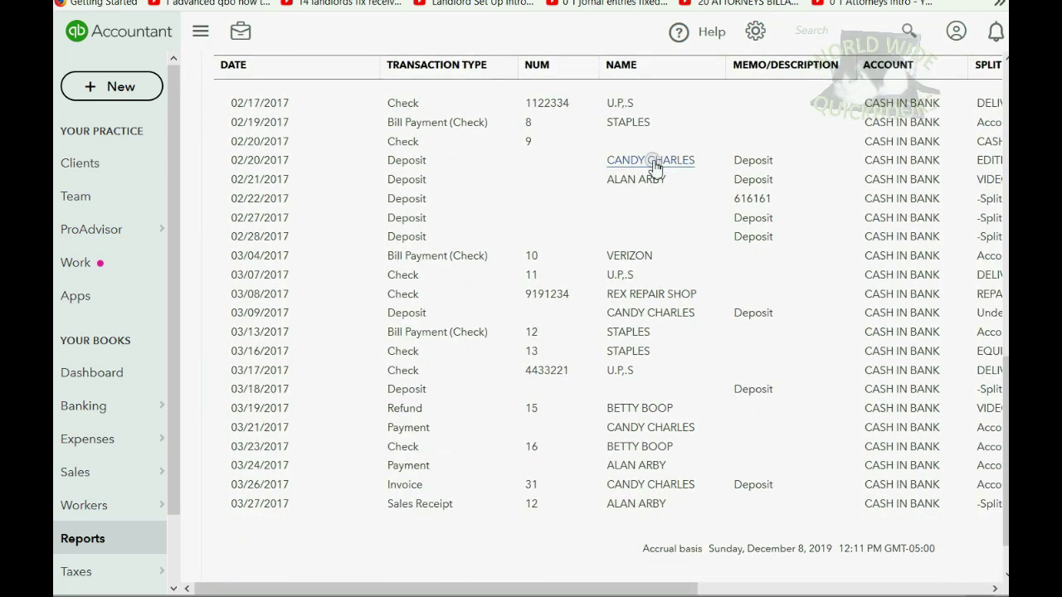
{"action": "scroll", "coordinate": [581, 238], "scroll_direction": "down", "scroll_amount": 3}
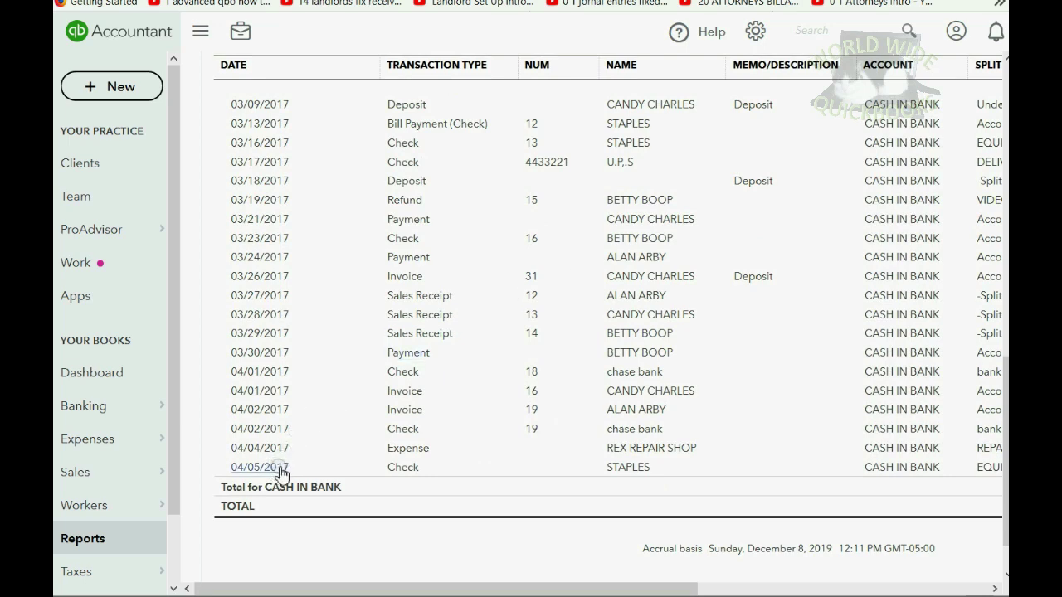
{"action": "left_click_drag", "start_coordinate": [595, 589], "coordinate": [834, 588]}
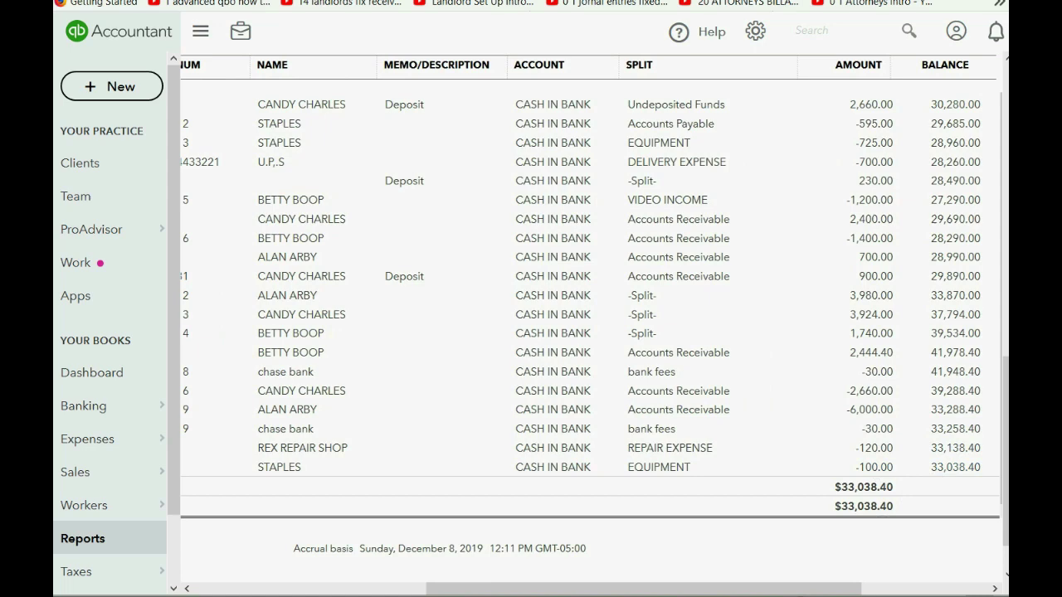
{"action": "left_click_drag", "start_coordinate": [798, 590], "coordinate": [550, 593]}
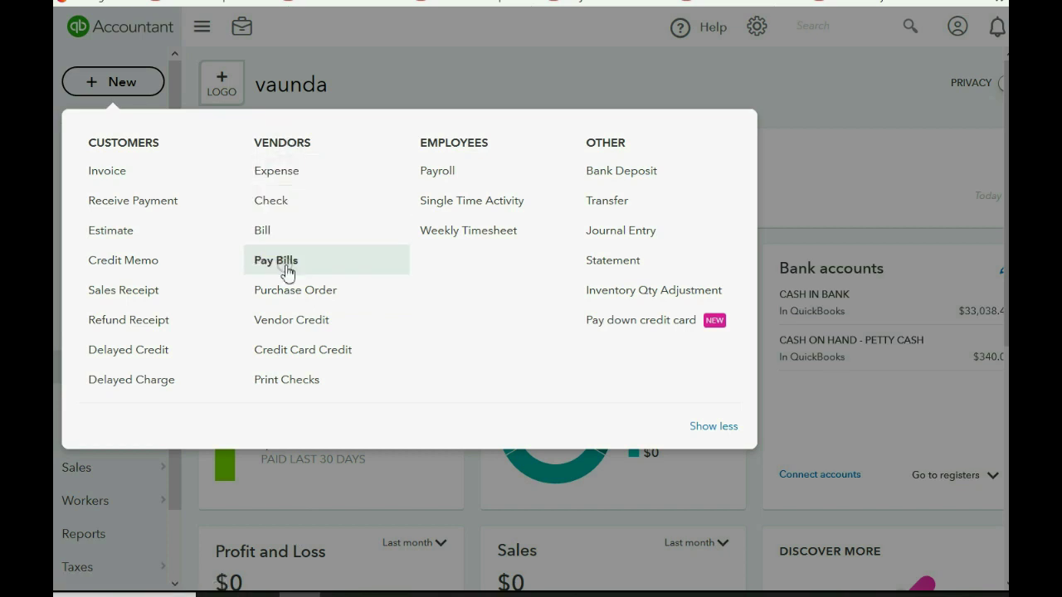
- Open Print Checks with the STAPLES check ticked and starting check number 61
{"action": "left_click", "coordinate": [290, 381]}
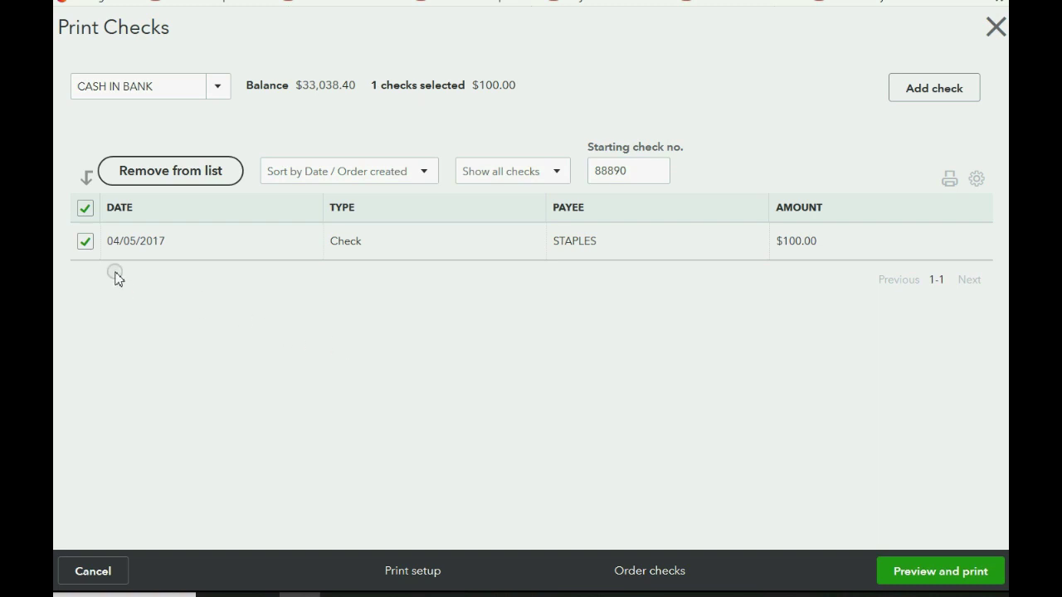
{"action": "left_click", "coordinate": [86, 242]}
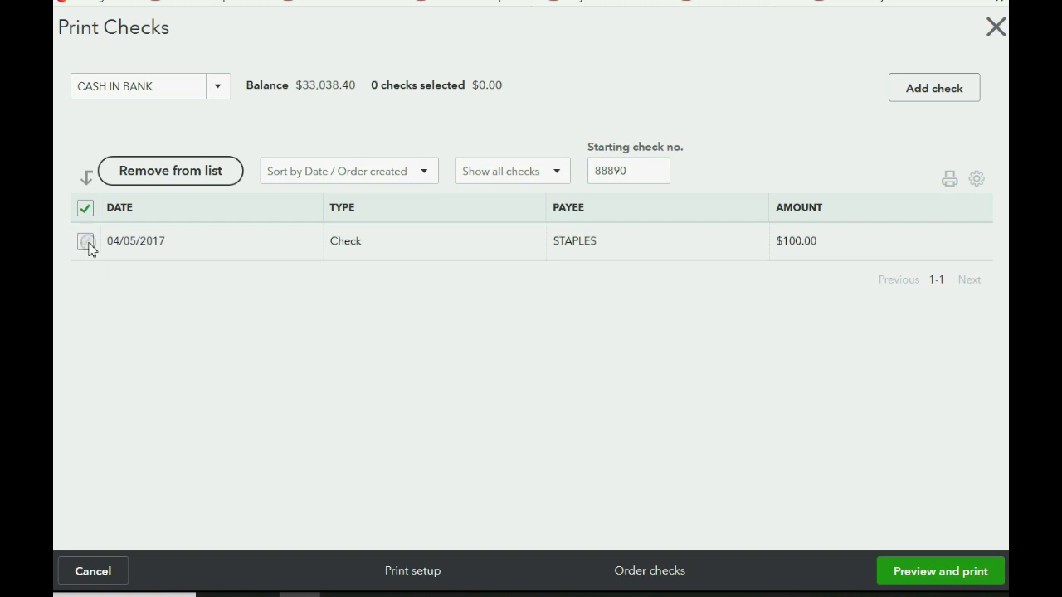
{"action": "left_click", "coordinate": [86, 242]}
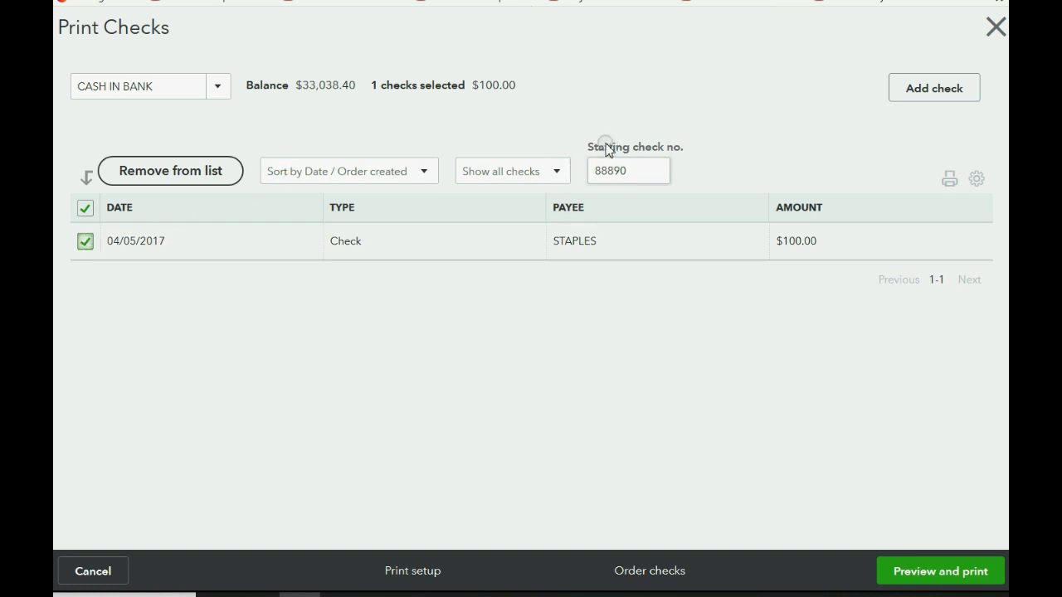
{"action": "mouse_move", "coordinate": [604, 147]}
{"action": "left_mouse_down"}
{"action": "mouse_move", "coordinate": [672, 147]}
{"action": "mouse_move", "coordinate": [583, 175]}
{"action": "left_mouse_up"}
{"action": "left_click", "coordinate": [672, 116]}
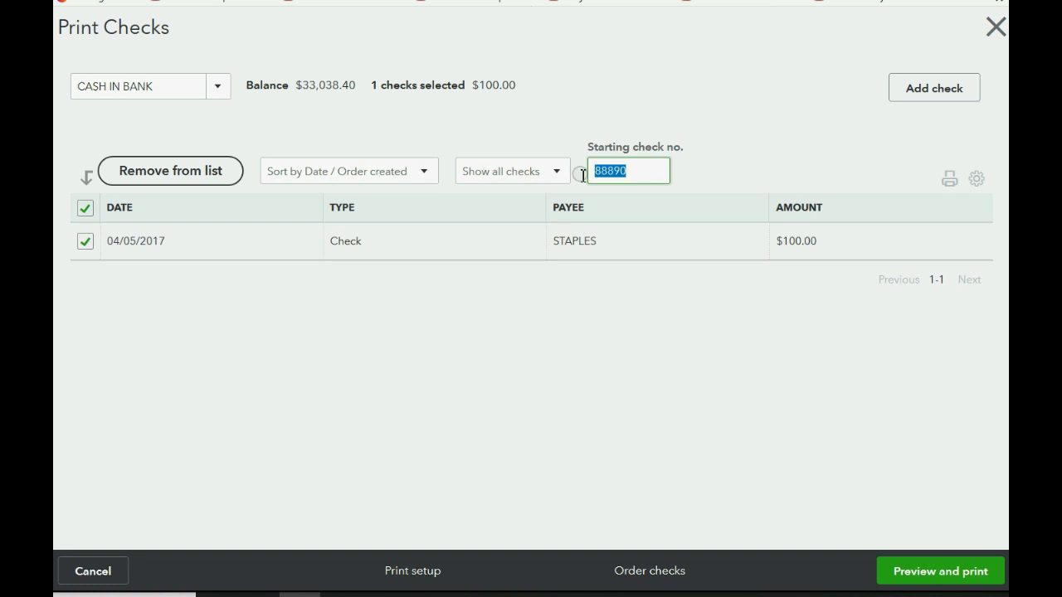
{"action": "type", "text": "61"}
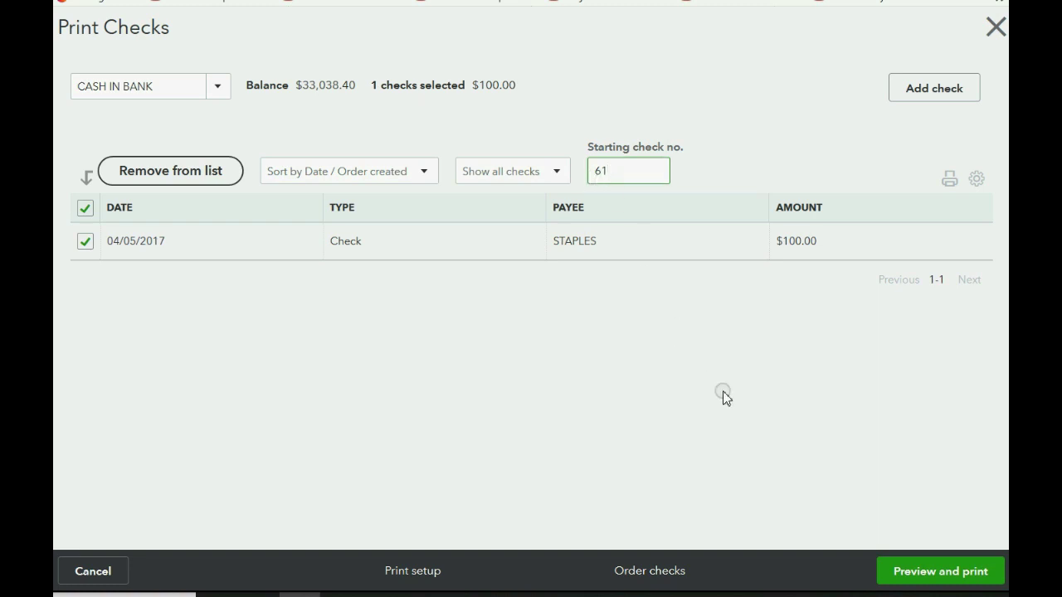
- Preview the $100 STAPLES check dated 04/05/2017 and scroll through the PDF
{"action": "left_click", "coordinate": [927, 575]}
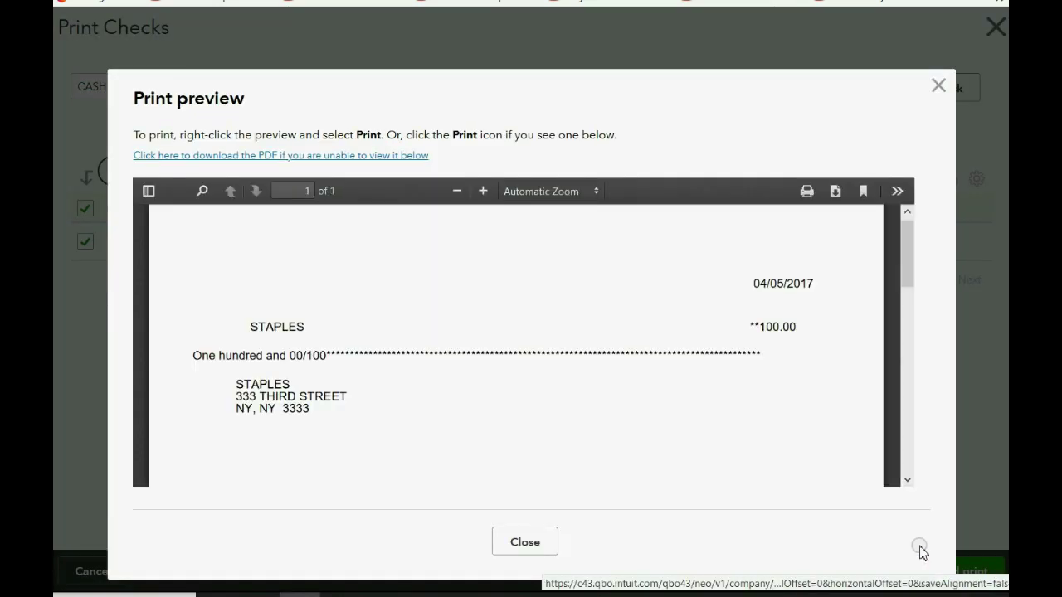
{"action": "scroll", "coordinate": [797, 349], "scroll_direction": "down", "scroll_amount": 1}
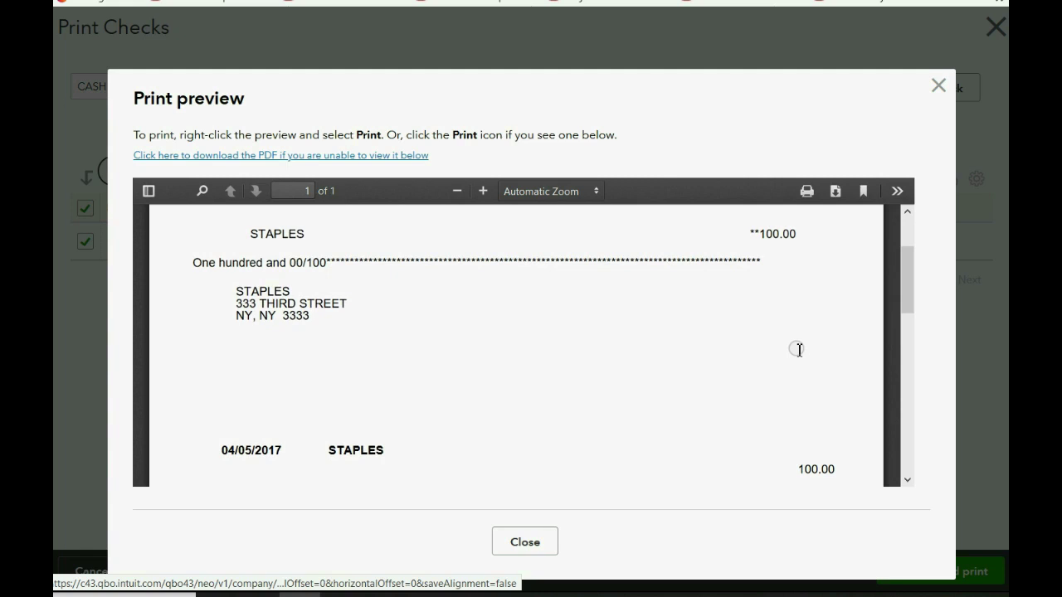
{"action": "scroll", "coordinate": [797, 350], "scroll_direction": "down", "scroll_amount": 1}
{"action": "scroll", "coordinate": [796, 349], "scroll_direction": "down", "scroll_amount": 1}
{"action": "scroll", "coordinate": [796, 350], "scroll_direction": "down", "scroll_amount": 1}
{"action": "scroll", "coordinate": [796, 349], "scroll_direction": "down", "scroll_amount": 1}
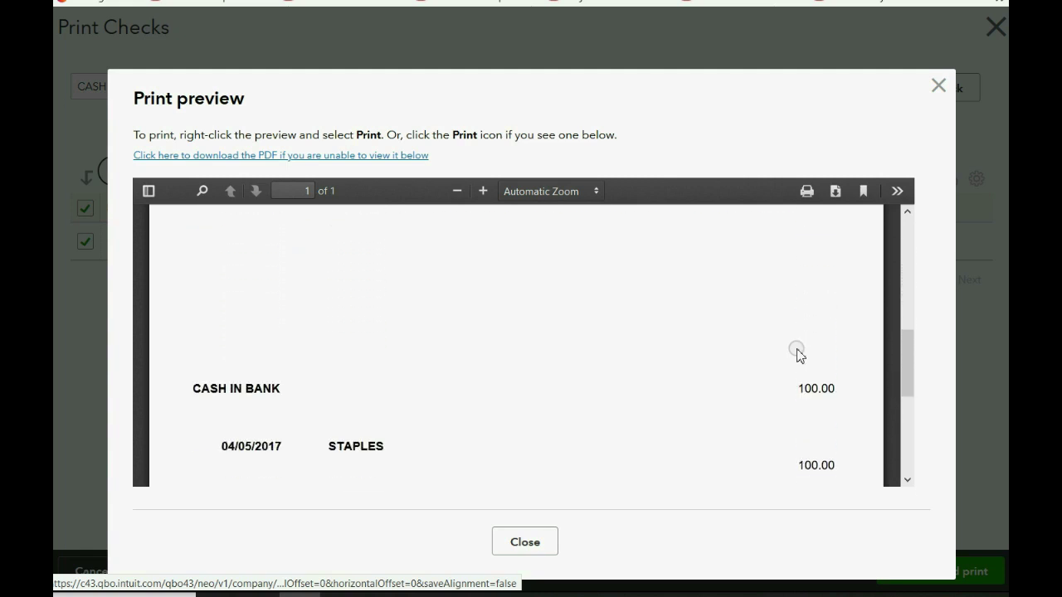
{"action": "scroll", "coordinate": [796, 350], "scroll_direction": "down", "scroll_amount": 2}
{"action": "scroll", "coordinate": [796, 349], "scroll_direction": "down", "scroll_amount": 1}
{"action": "scroll", "coordinate": [796, 349], "scroll_direction": "up", "scroll_amount": 1}
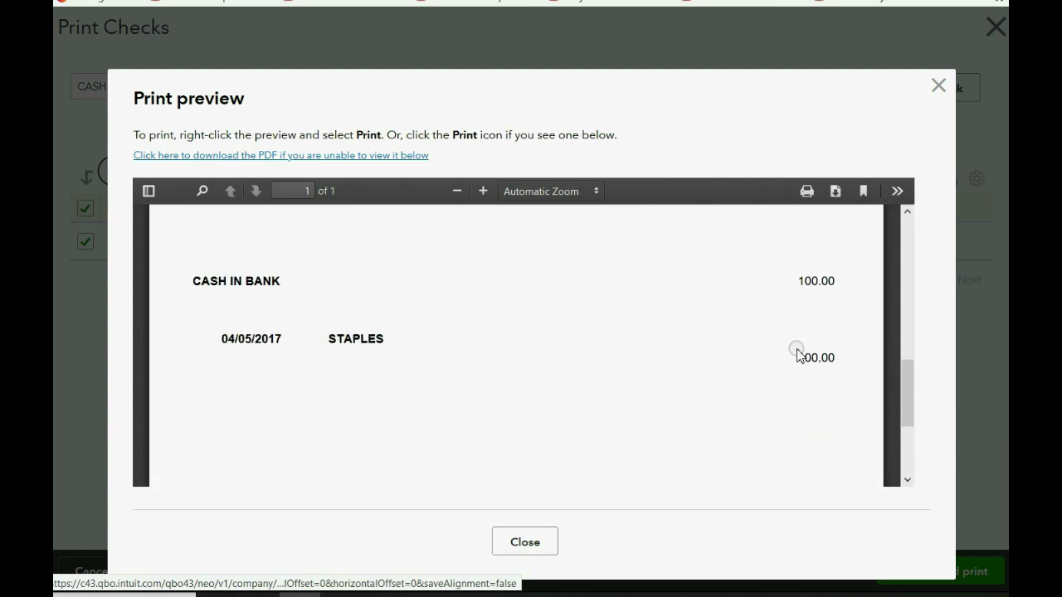
{"action": "scroll", "coordinate": [796, 349], "scroll_direction": "up", "scroll_amount": 1}
{"action": "scroll", "coordinate": [796, 349], "scroll_direction": "up", "scroll_amount": 1}
{"action": "scroll", "coordinate": [797, 349], "scroll_direction": "up", "scroll_amount": 1}
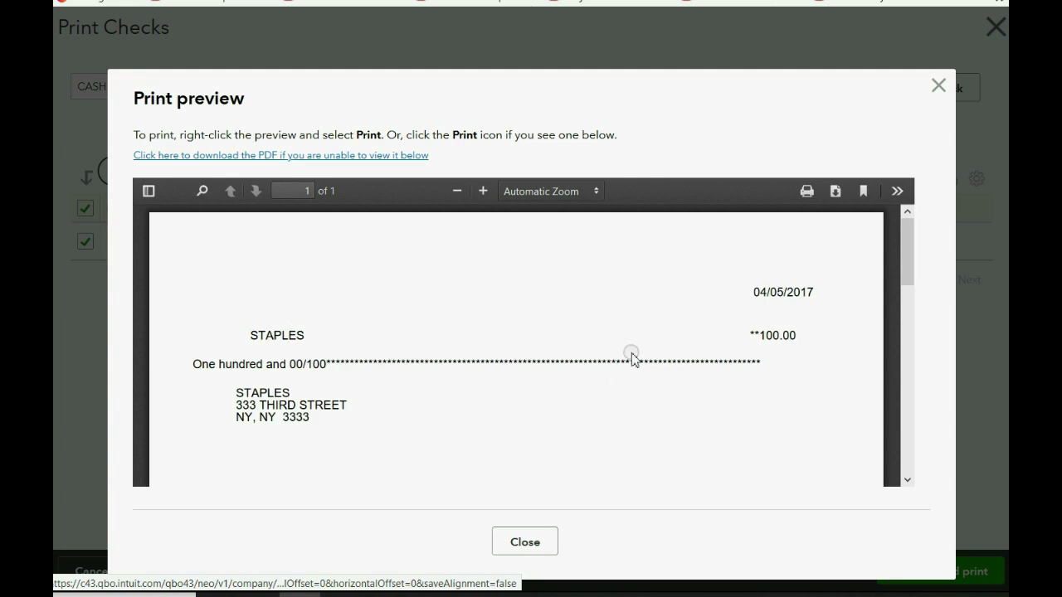
{"action": "scroll", "coordinate": [632, 359], "scroll_direction": "down", "scroll_amount": 1}
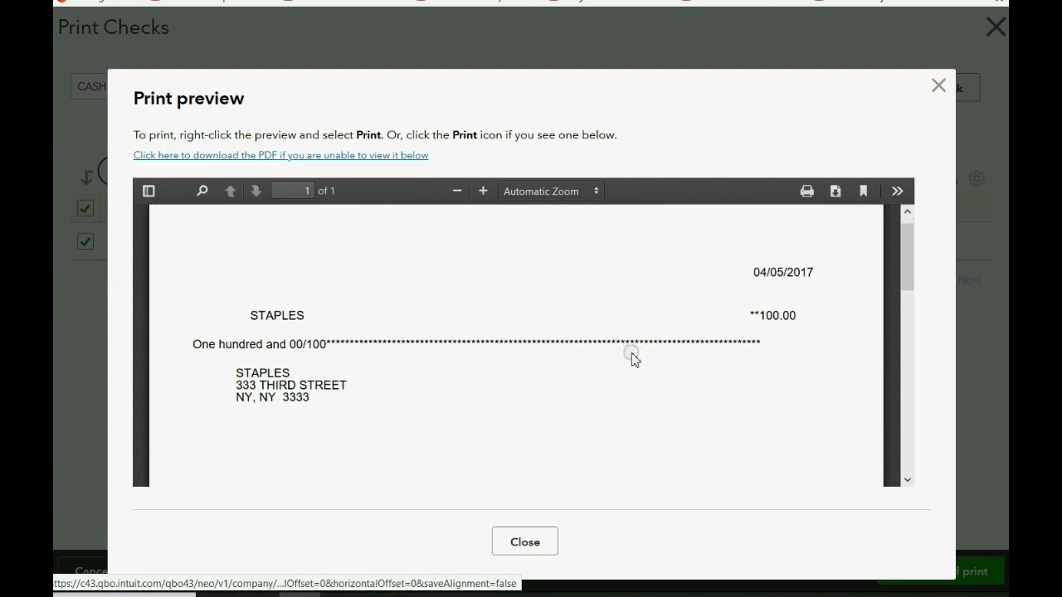
{"action": "scroll", "coordinate": [633, 358], "scroll_direction": "down", "scroll_amount": 3}
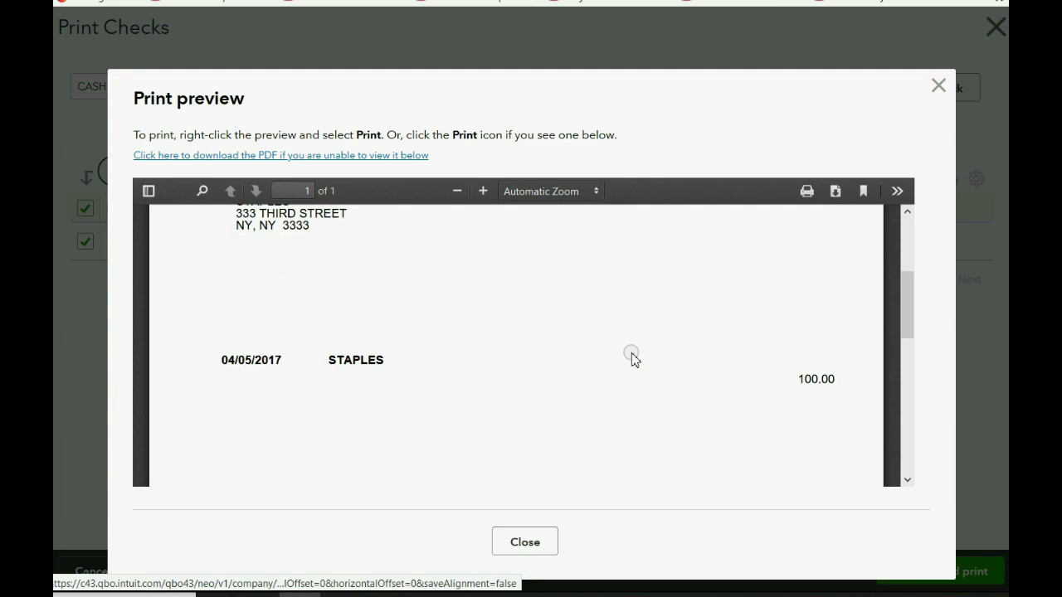
{"action": "scroll", "coordinate": [632, 358], "scroll_direction": "down", "scroll_amount": 3}
{"action": "scroll", "coordinate": [632, 359], "scroll_direction": "down", "scroll_amount": 2}
{"action": "scroll", "coordinate": [632, 358], "scroll_direction": "down", "scroll_amount": 1}
{"action": "scroll", "coordinate": [633, 358], "scroll_direction": "down", "scroll_amount": 3}
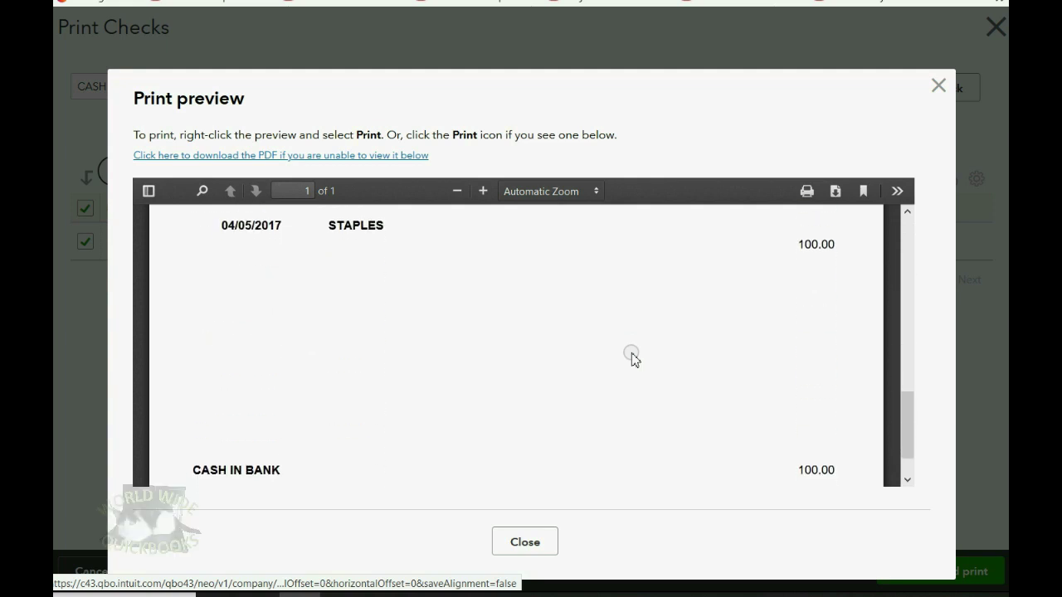
{"action": "scroll", "coordinate": [633, 358], "scroll_direction": "down", "scroll_amount": 1}
{"action": "scroll", "coordinate": [632, 358], "scroll_direction": "up", "scroll_amount": 4}
{"action": "scroll", "coordinate": [632, 358], "scroll_direction": "up", "scroll_amount": 8}
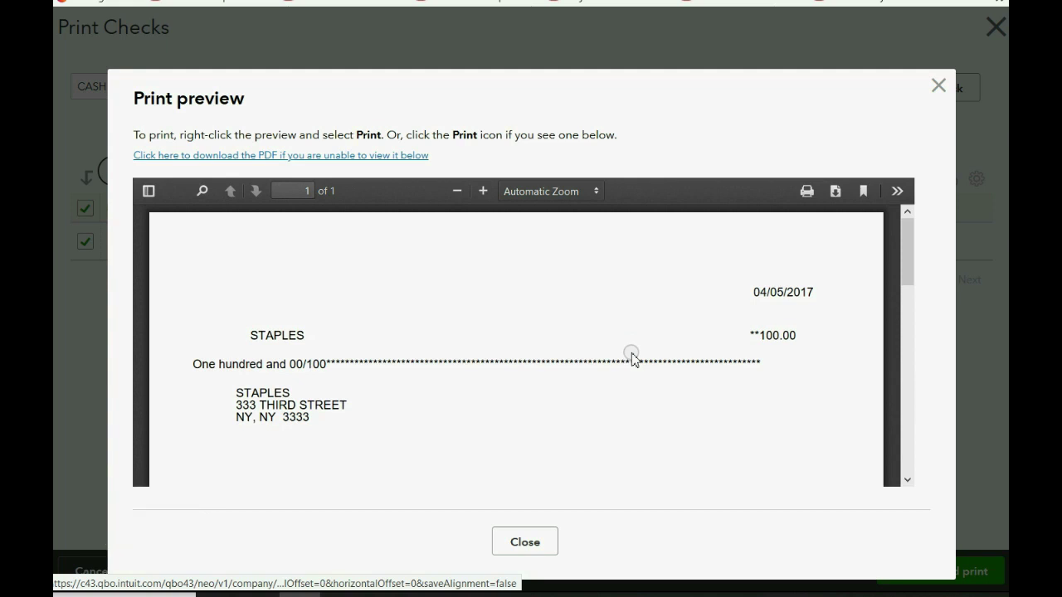
- Close the preview and confirm the STAPLES check printed correctly
{"action": "left_click", "coordinate": [526, 542]}
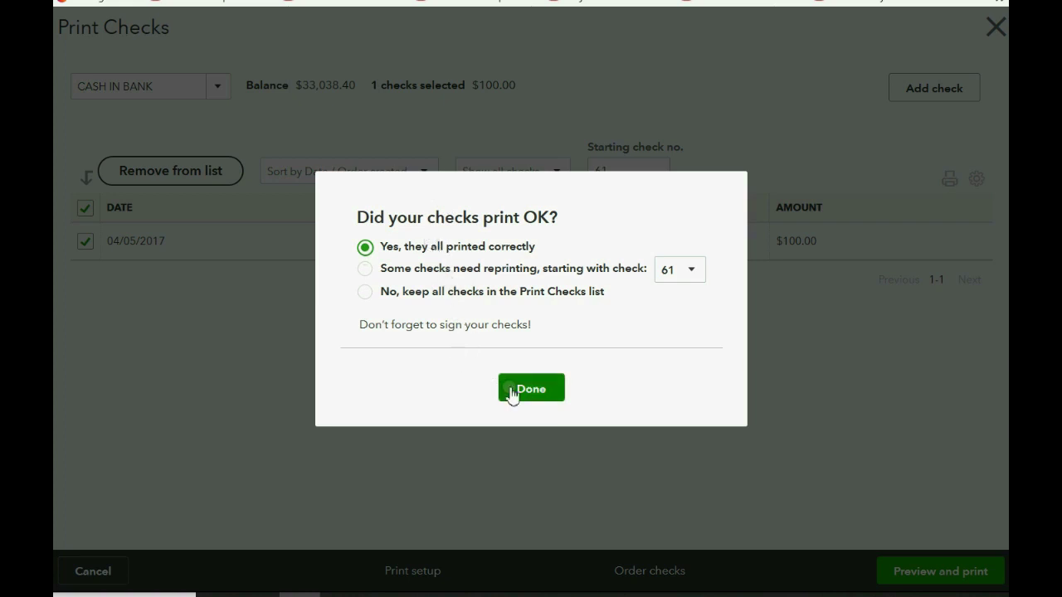
{"action": "mouse_move", "coordinate": [375, 324]}
{"action": "left_mouse_down"}
{"action": "mouse_move", "coordinate": [503, 318]}
{"action": "mouse_move", "coordinate": [605, 331]}
{"action": "left_mouse_up"}
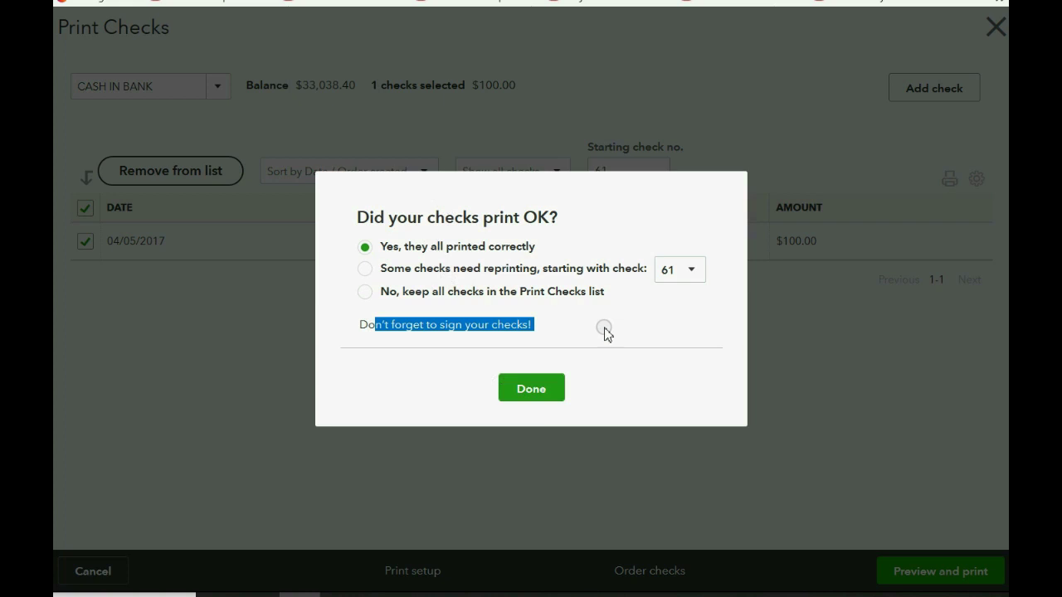
{"action": "left_click", "coordinate": [535, 393]}
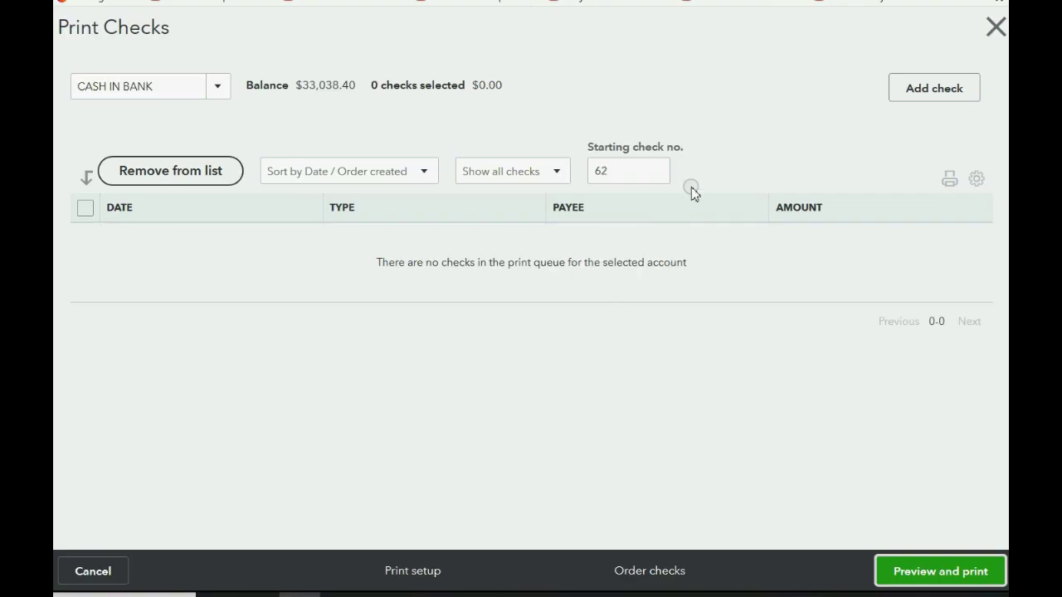
- Open Trial Balance - all and view CASH IN BANK transactions, showing the Staples check as 61
{"action": "left_click", "coordinate": [996, 27]}
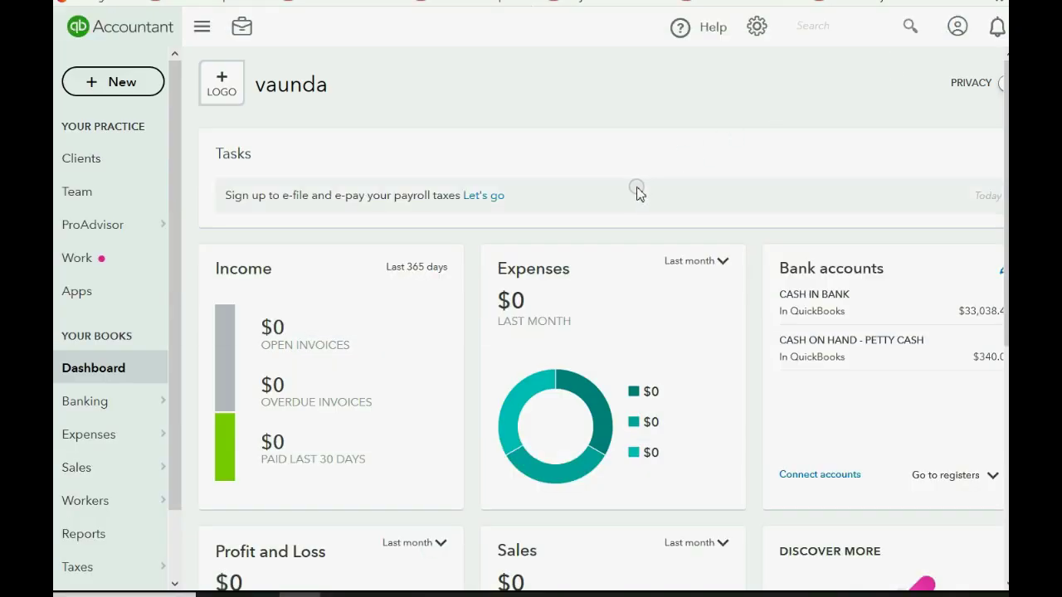
{"action": "left_click", "coordinate": [81, 537]}
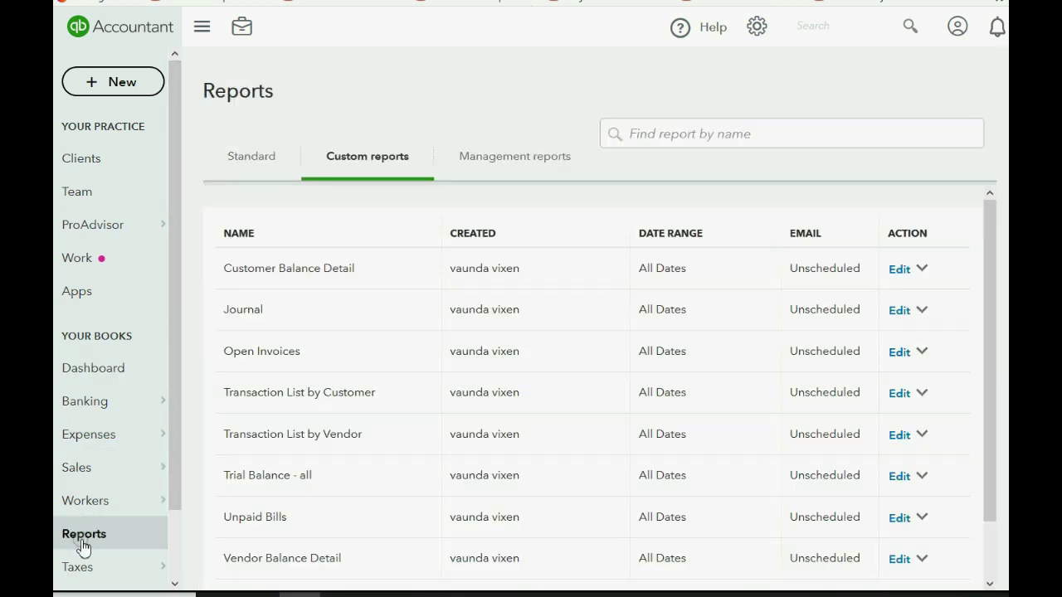
{"action": "left_click", "coordinate": [245, 489]}
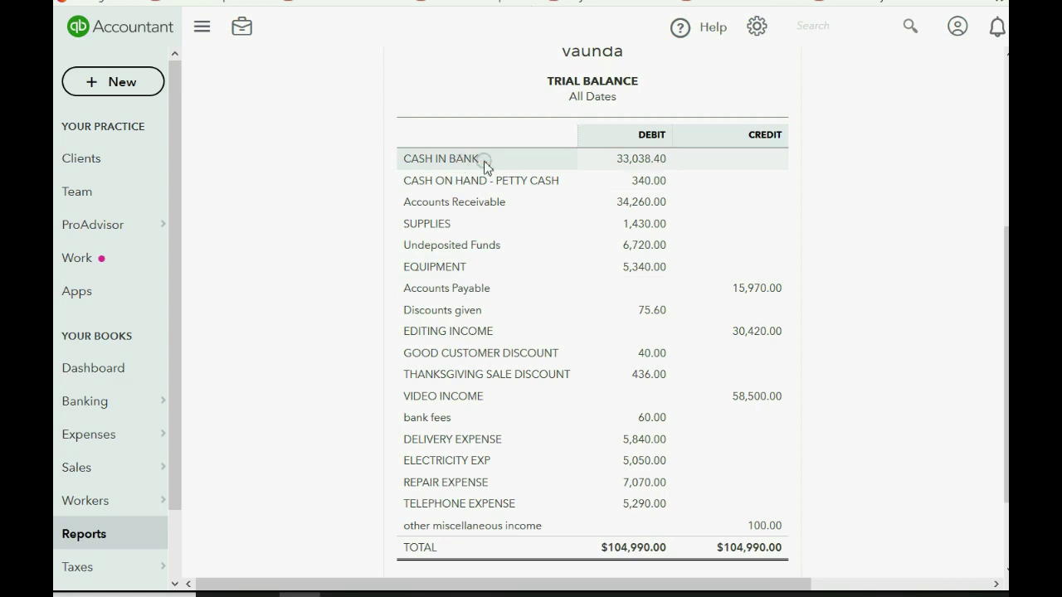
{"action": "left_click", "coordinate": [637, 160]}
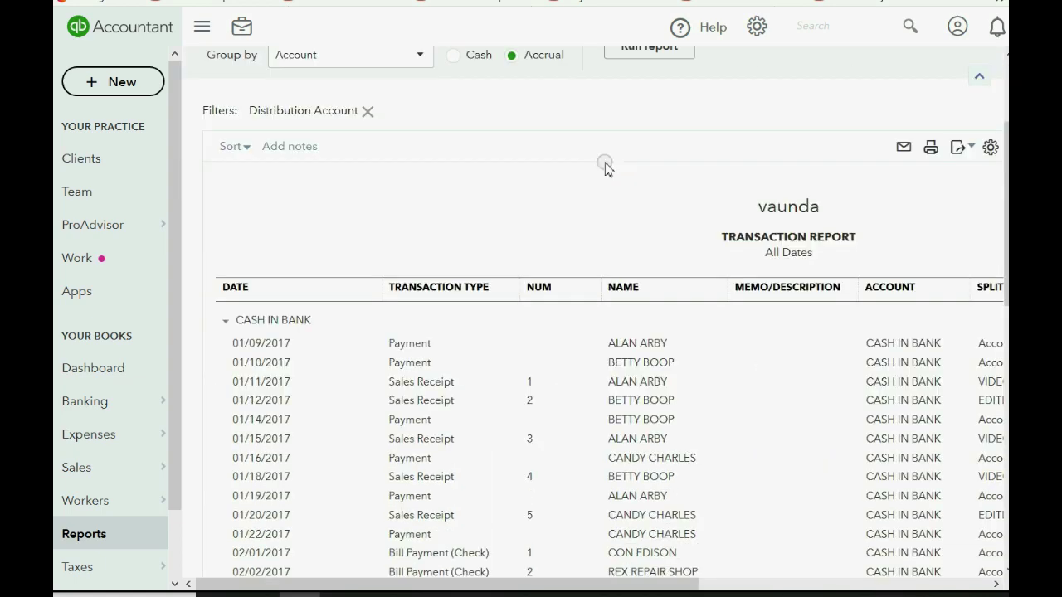
{"action": "scroll", "coordinate": [608, 208], "scroll_direction": "down", "scroll_amount": 7}
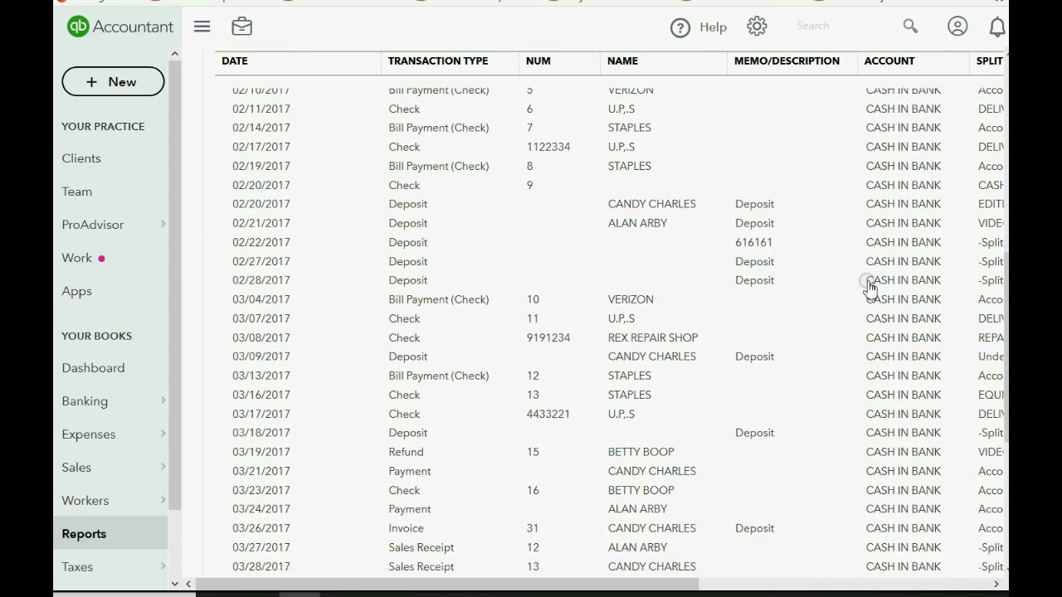
{"action": "scroll", "coordinate": [867, 284], "scroll_direction": "down", "scroll_amount": 4}
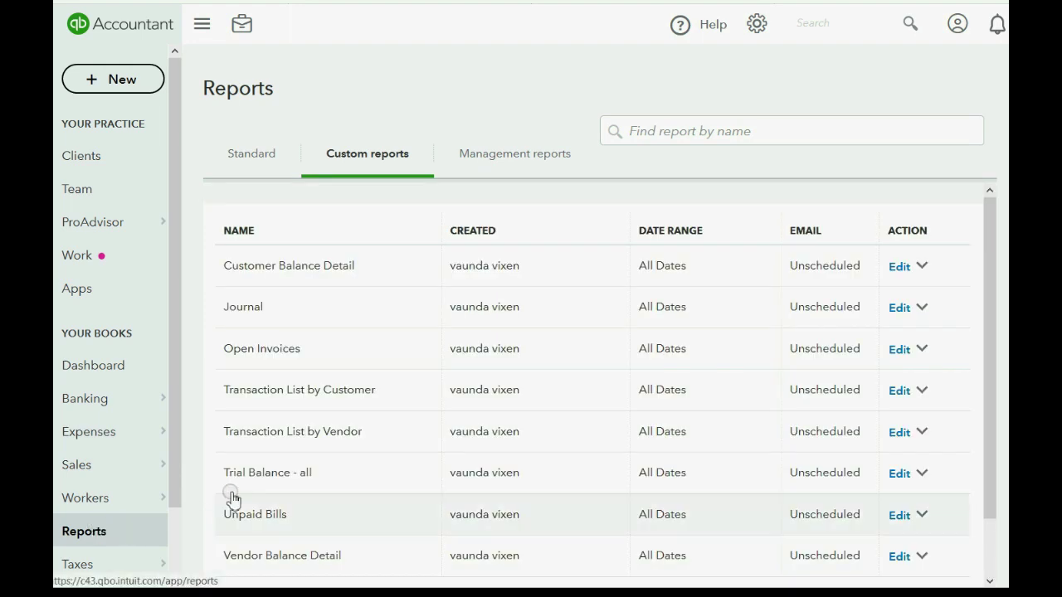
{"action": "left_click", "coordinate": [245, 474]}
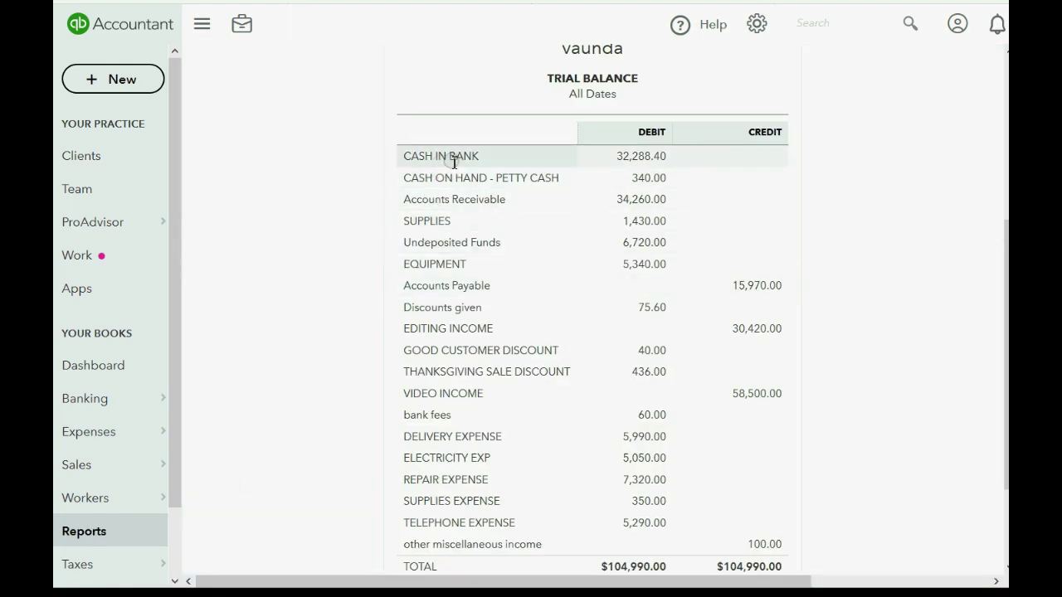
{"action": "left_click", "coordinate": [629, 158]}
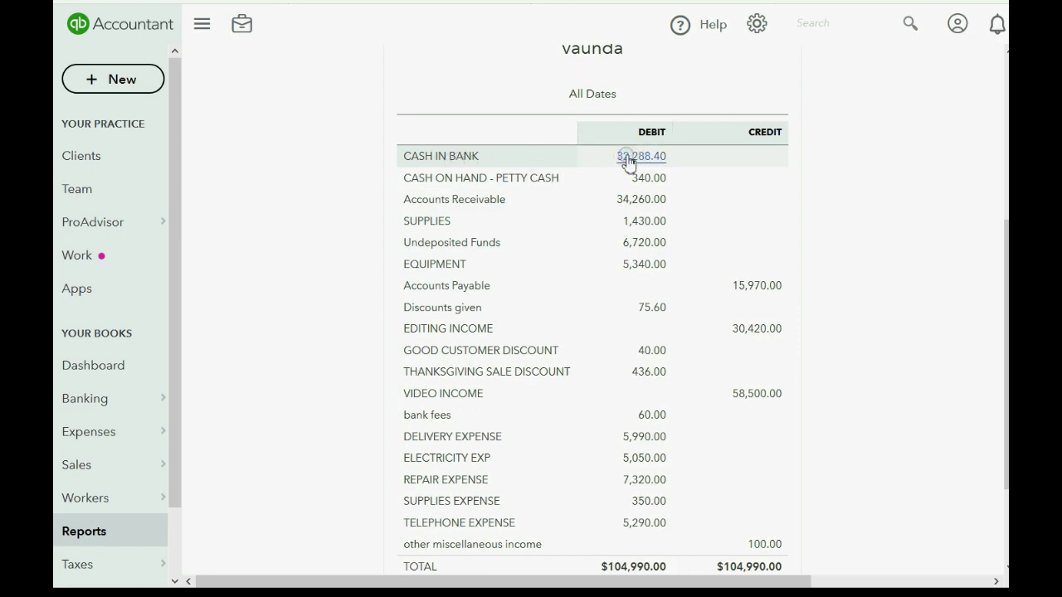
{"action": "scroll", "coordinate": [628, 158], "scroll_direction": "down", "scroll_amount": 10}
{"action": "scroll", "coordinate": [628, 158], "scroll_direction": "down", "scroll_amount": 5}
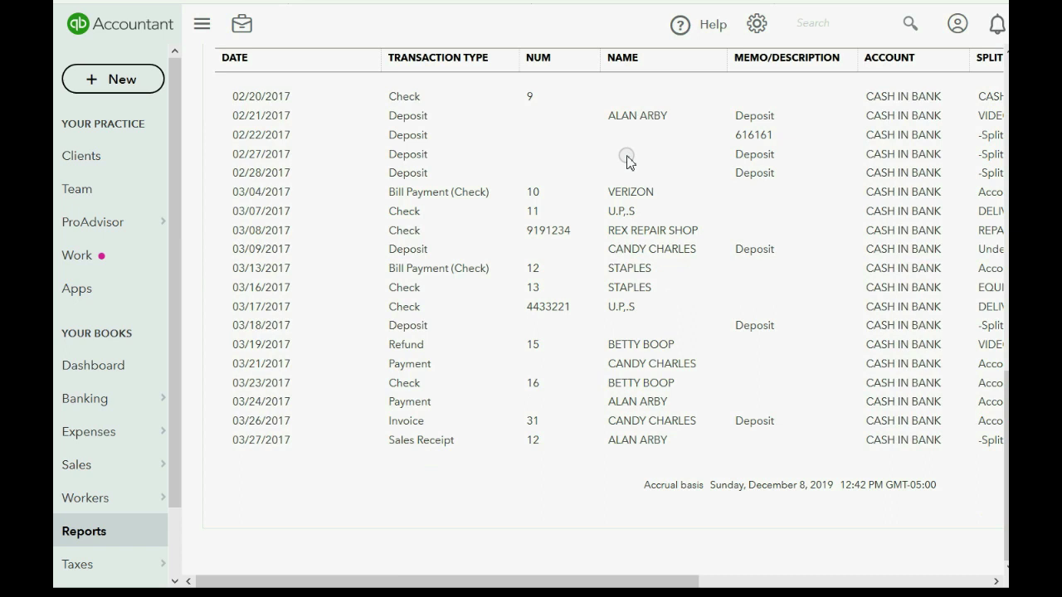
{"action": "scroll", "coordinate": [628, 158], "scroll_direction": "down", "scroll_amount": 5}
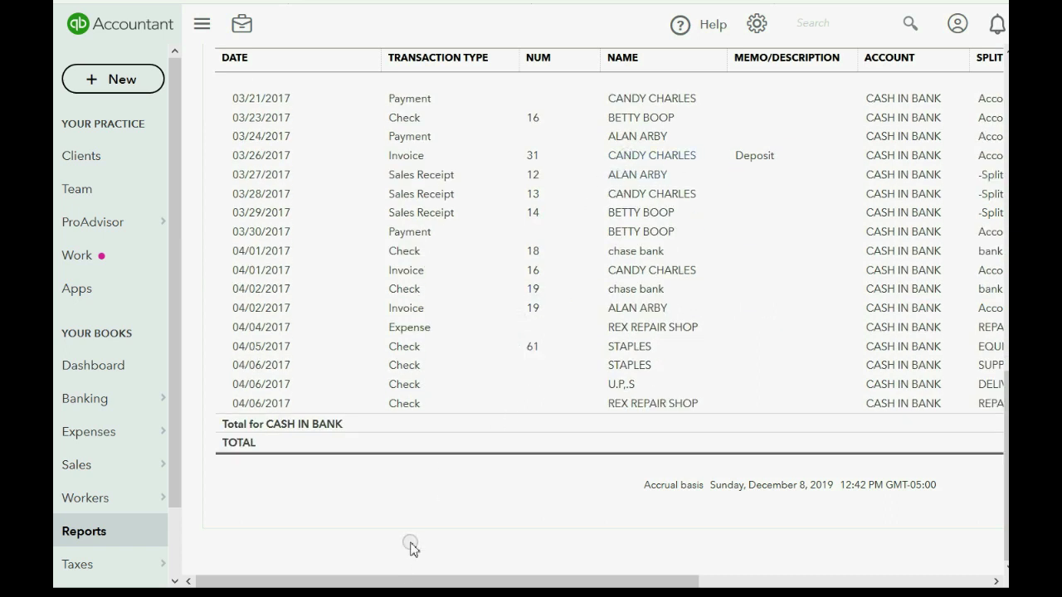
{"action": "left_click_drag", "start_coordinate": [411, 584], "coordinate": [661, 583]}
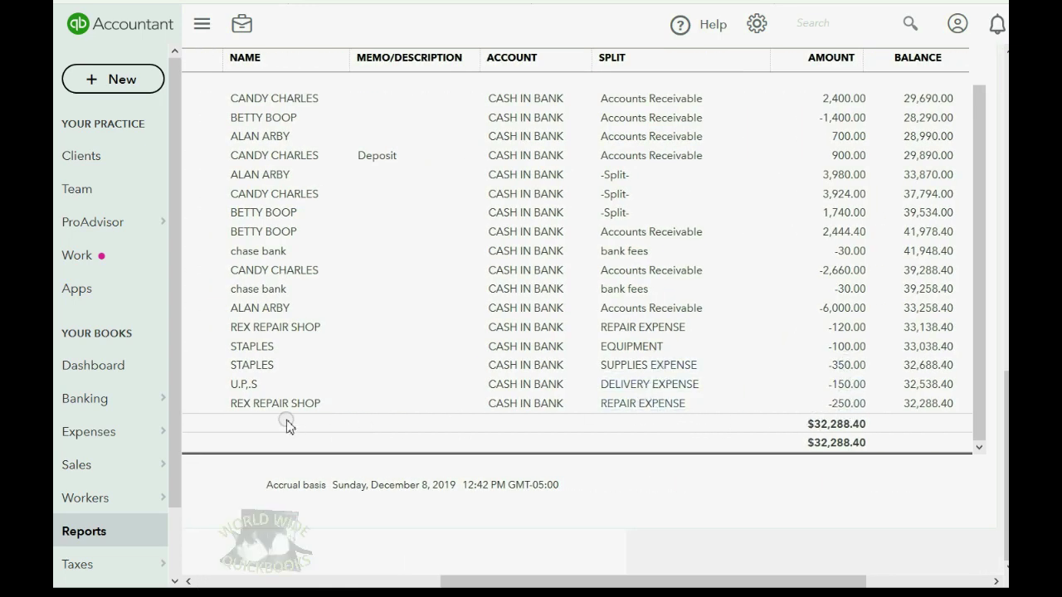
{"action": "left_click_drag", "start_coordinate": [483, 582], "coordinate": [235, 583]}
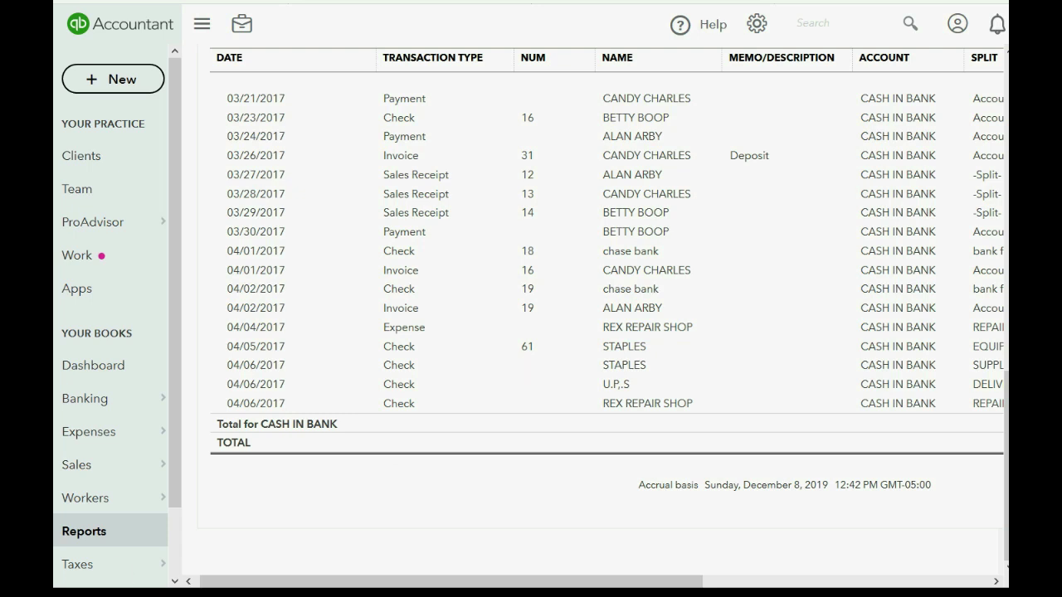
{"action": "key", "text": "super"}
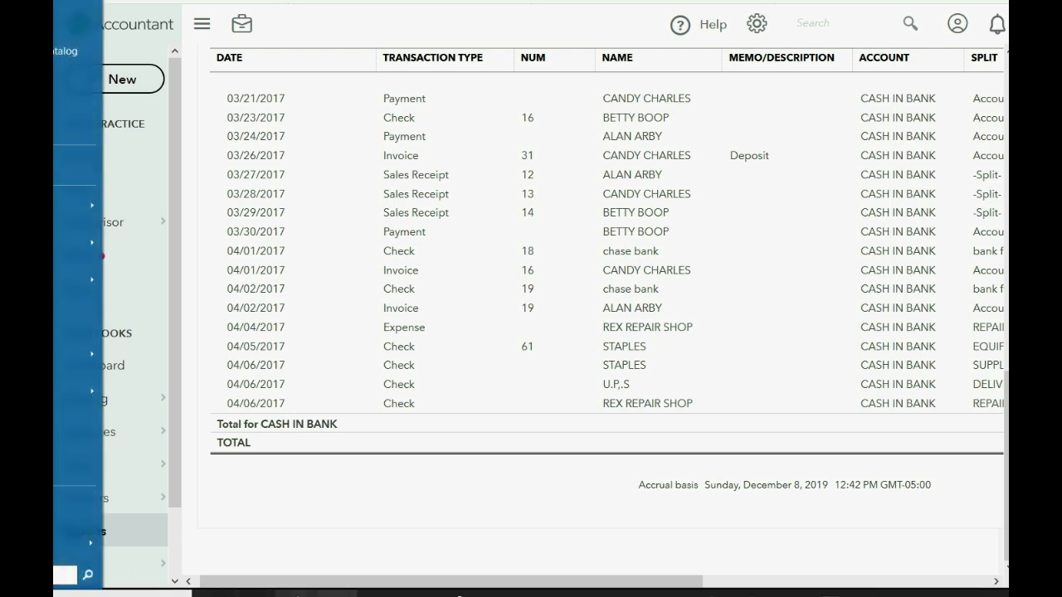
{"action": "left_click", "coordinate": [412, 423]}
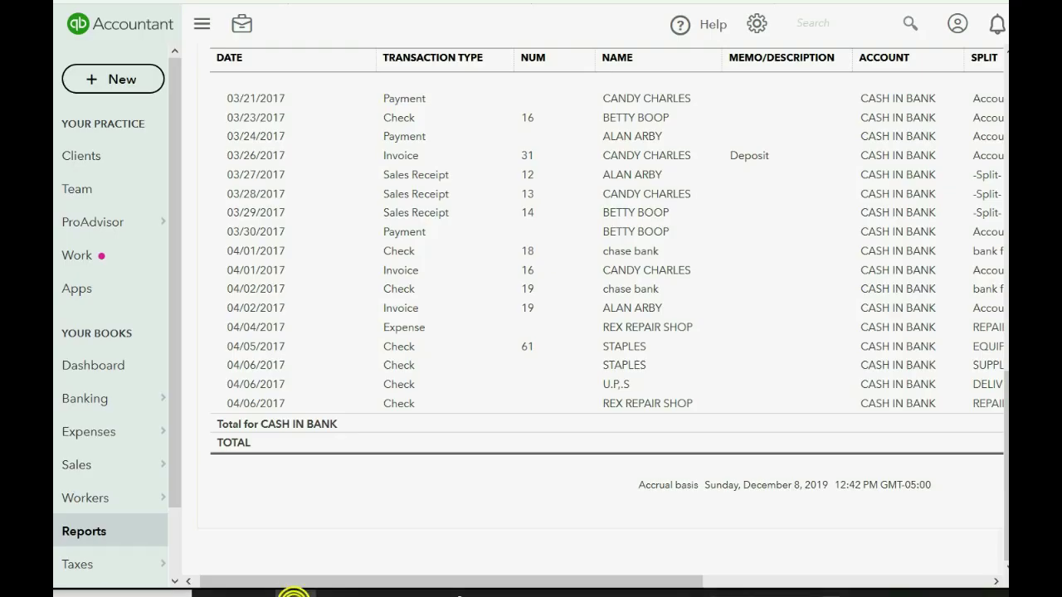
- Open Print Checks for the three queued April 6 checks, starting at number 62
{"action": "left_click", "coordinate": [117, 80]}
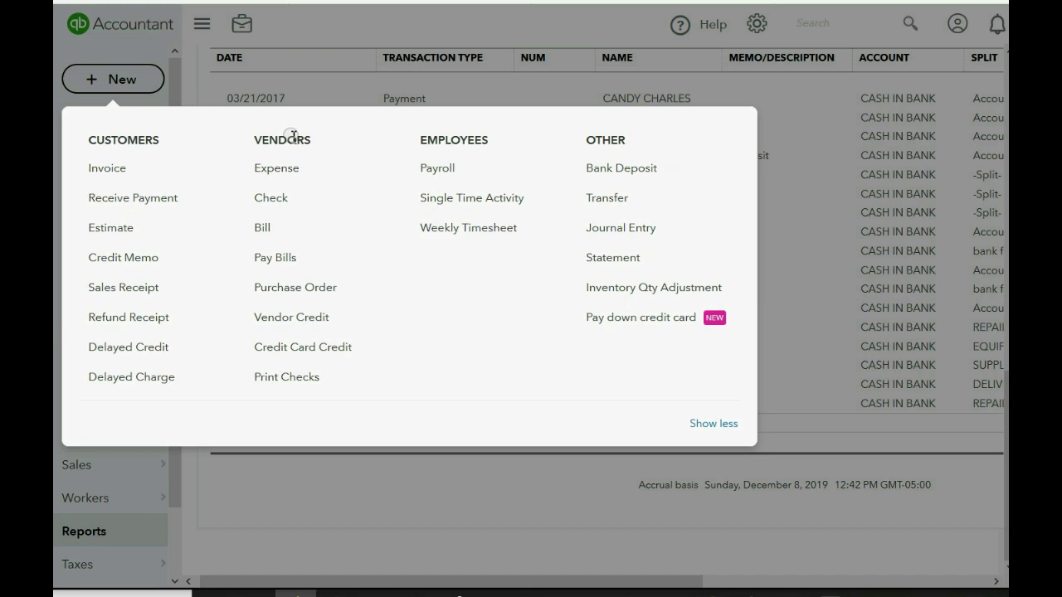
{"action": "left_click", "coordinate": [305, 380]}
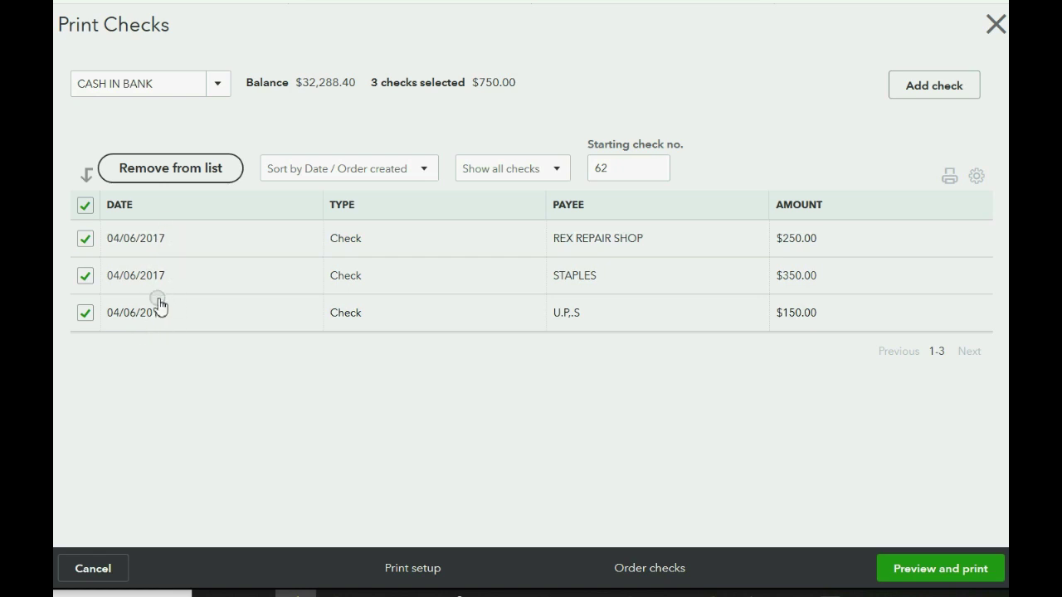
{"action": "left_click", "coordinate": [624, 174]}
- Preview the three checks and confirm they all printed correctly
{"action": "left_click", "coordinate": [919, 569]}
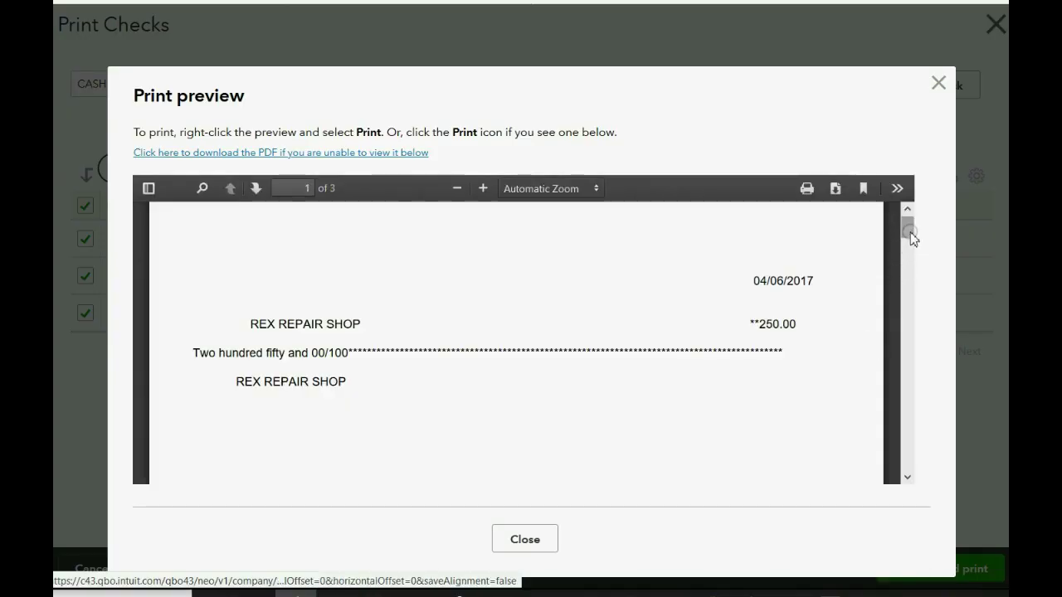
{"action": "mouse_move", "coordinate": [910, 231]}
{"action": "left_mouse_down"}
{"action": "mouse_move", "coordinate": [891, 468]}
{"action": "mouse_move", "coordinate": [881, 226]}
{"action": "left_mouse_up"}
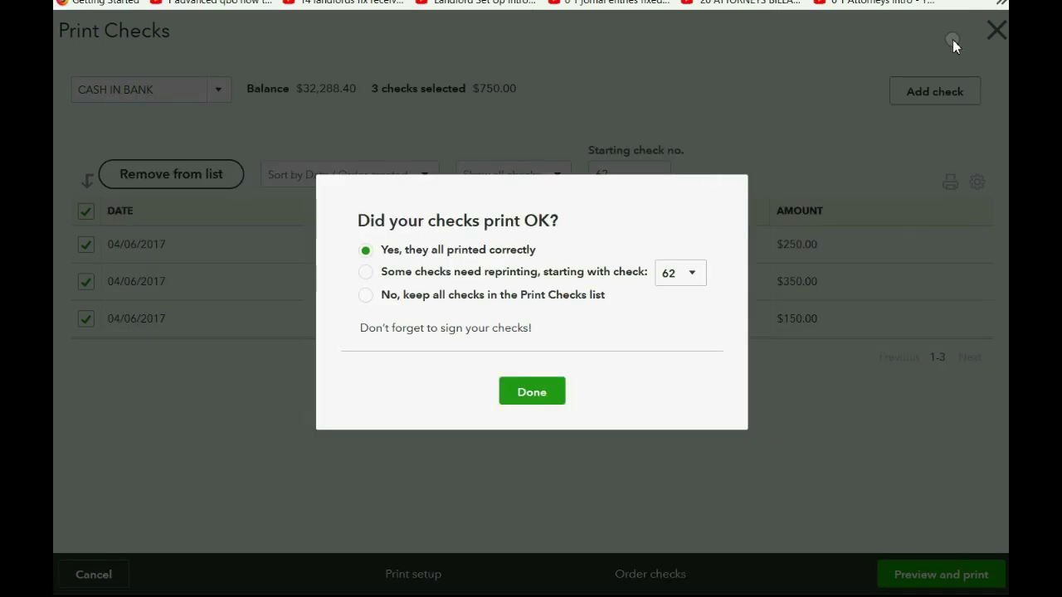
{"action": "left_click", "coordinate": [428, 279]}
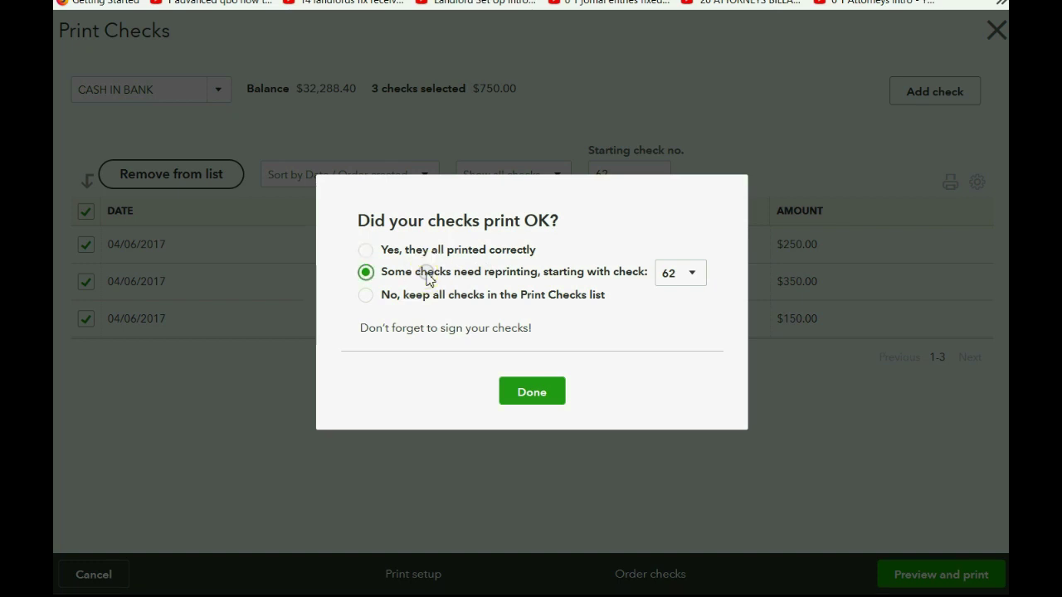
{"action": "left_click", "coordinate": [429, 302]}
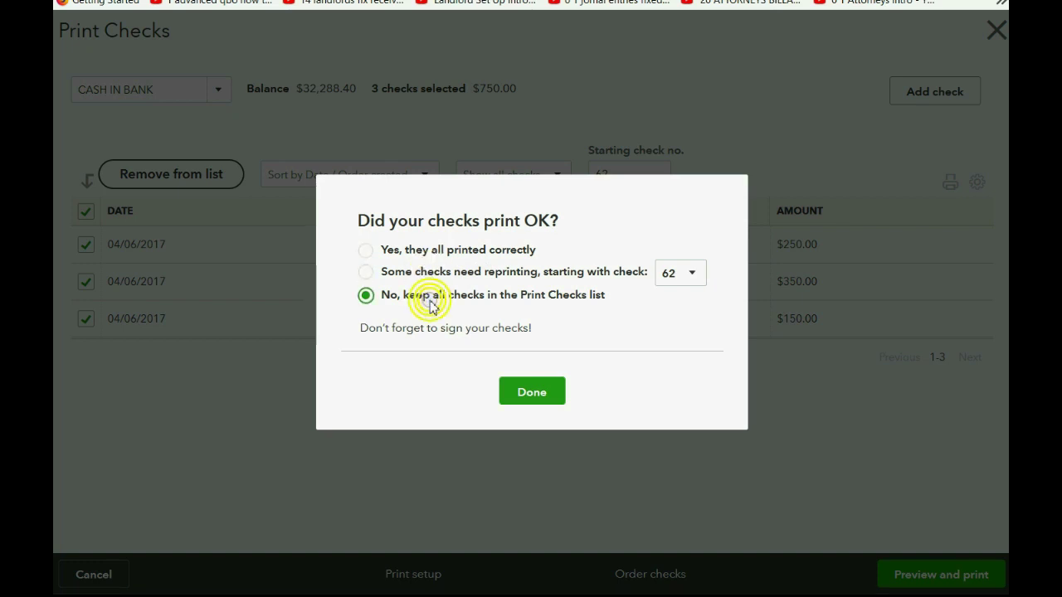
{"action": "left_click", "coordinate": [437, 251]}
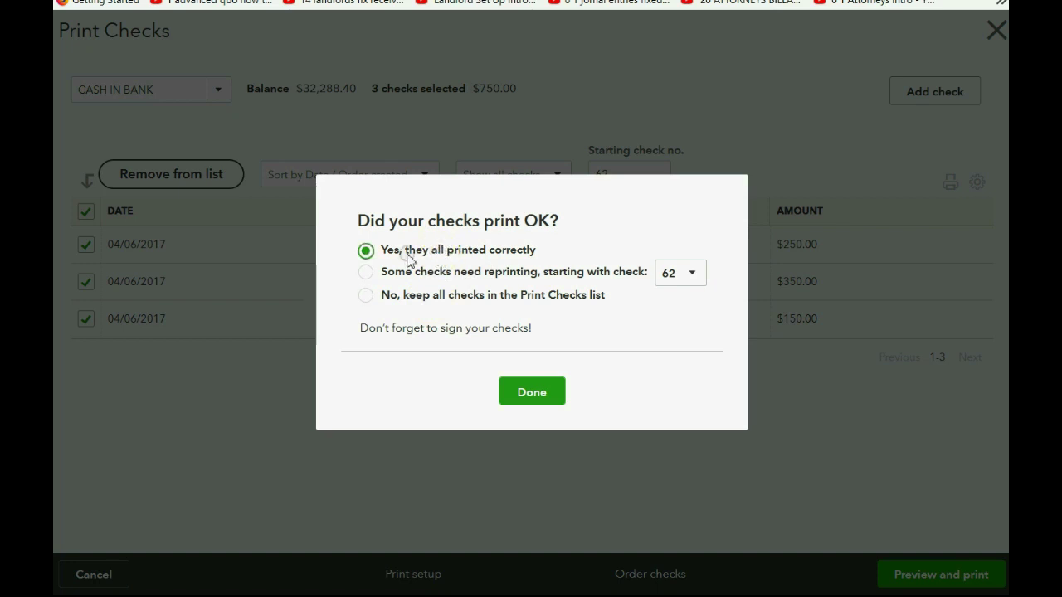
{"action": "left_click", "coordinate": [512, 391]}
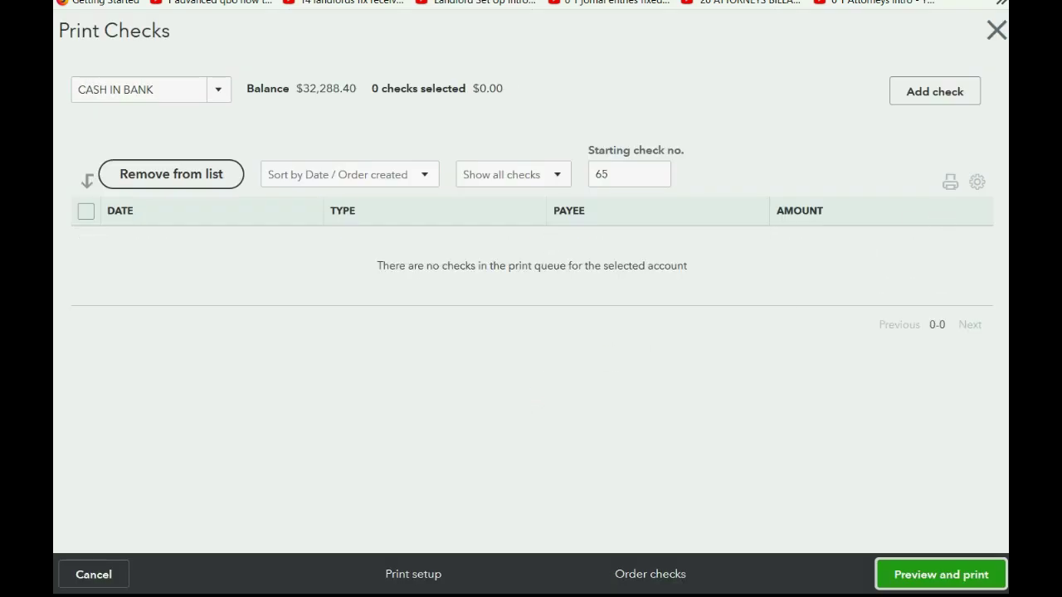
- Close Print Checks and scroll the Cash in Bank report to checks 62, 63 and 64
{"action": "left_click", "coordinate": [996, 37]}
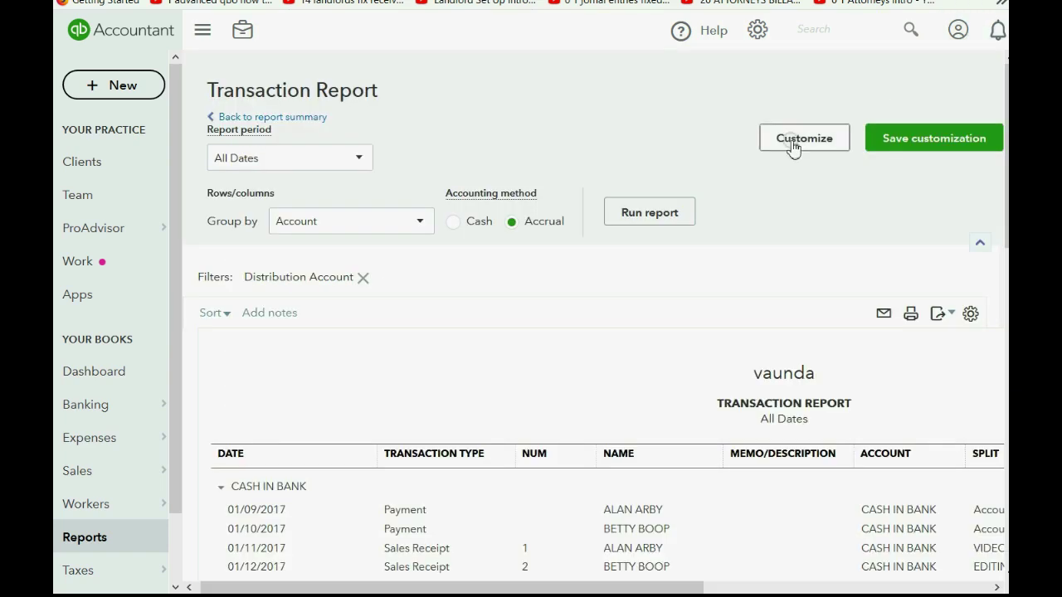
{"action": "scroll", "coordinate": [714, 208], "scroll_direction": "down", "scroll_amount": 5}
{"action": "scroll", "coordinate": [722, 209], "scroll_direction": "down", "scroll_amount": 4}
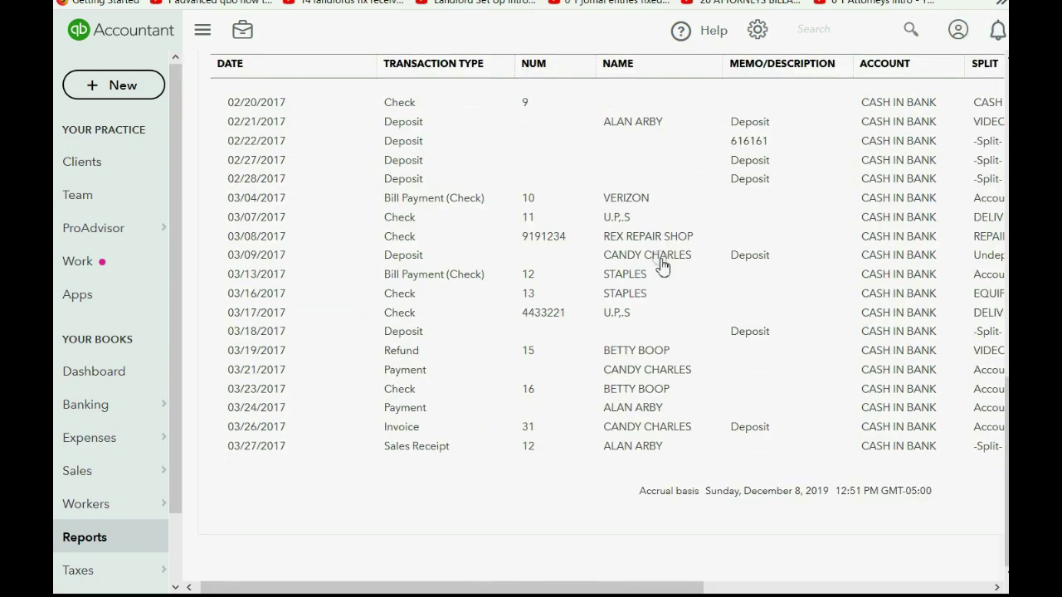
{"action": "scroll", "coordinate": [637, 318], "scroll_direction": "down", "scroll_amount": 3}
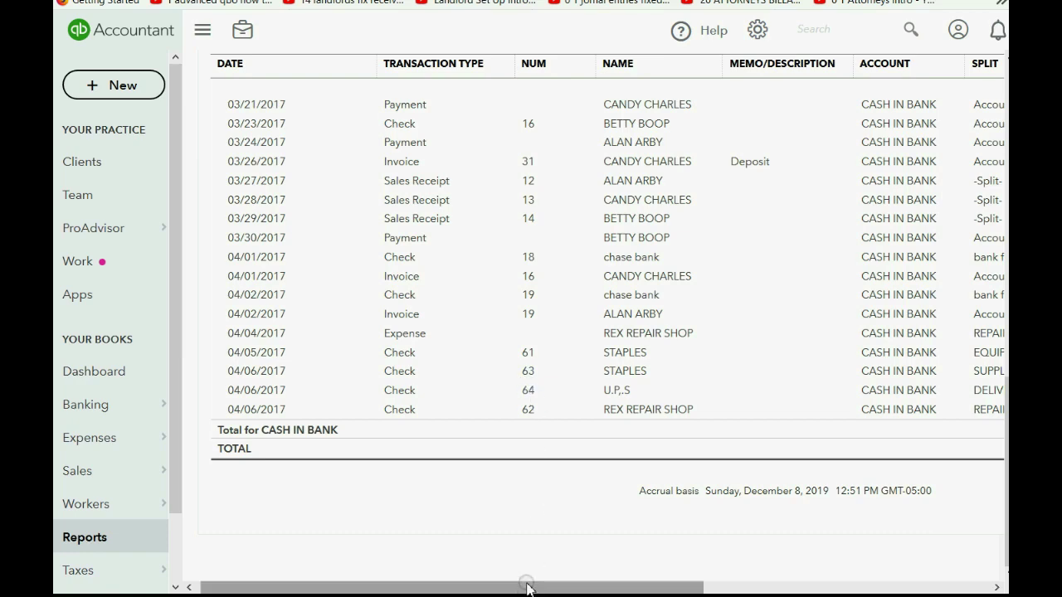
{"action": "mouse_move", "coordinate": [531, 581]}
{"action": "left_mouse_down"}
{"action": "mouse_move", "coordinate": [664, 589]}
{"action": "mouse_move", "coordinate": [457, 584]}
{"action": "left_mouse_up"}
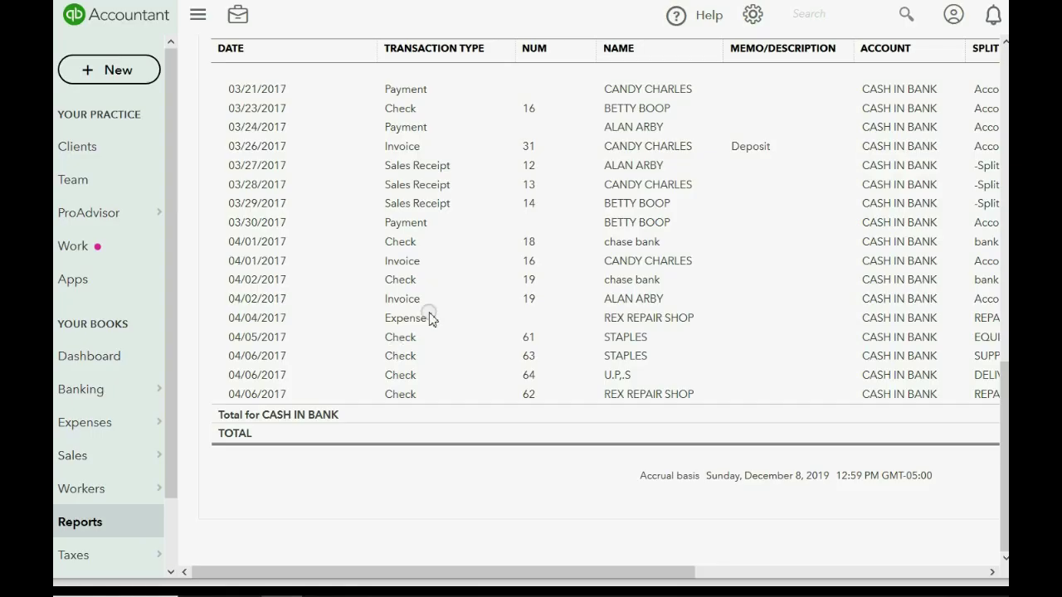
{"action": "left_click", "coordinate": [527, 382]}
- Mark the $150.00 U.P.S check #64 as Print later and save it back to the print queue
{"action": "left_click", "coordinate": [400, 380]}
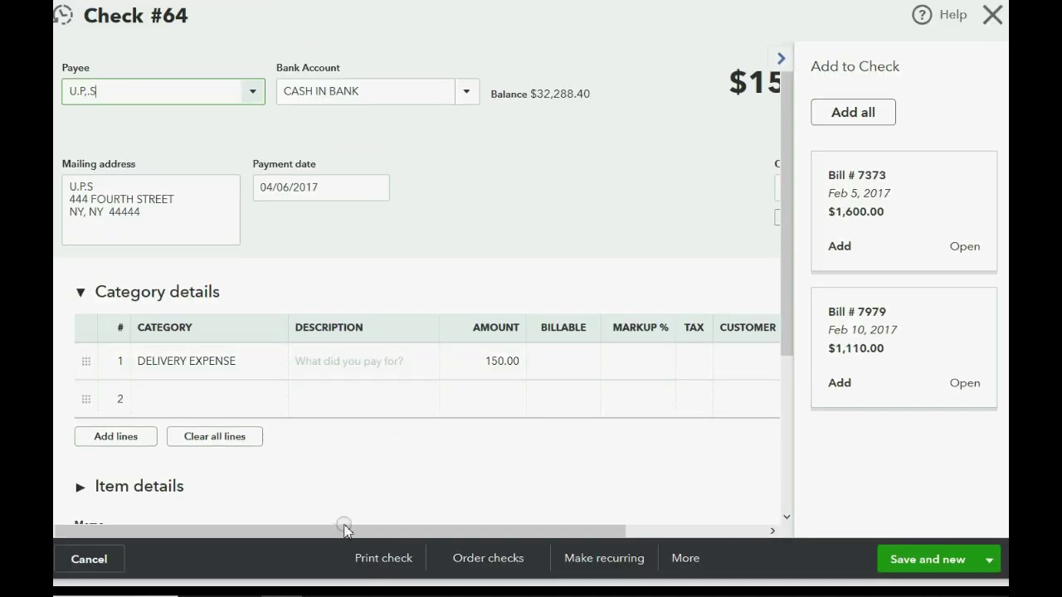
{"action": "left_click_drag", "start_coordinate": [378, 531], "coordinate": [518, 532]}
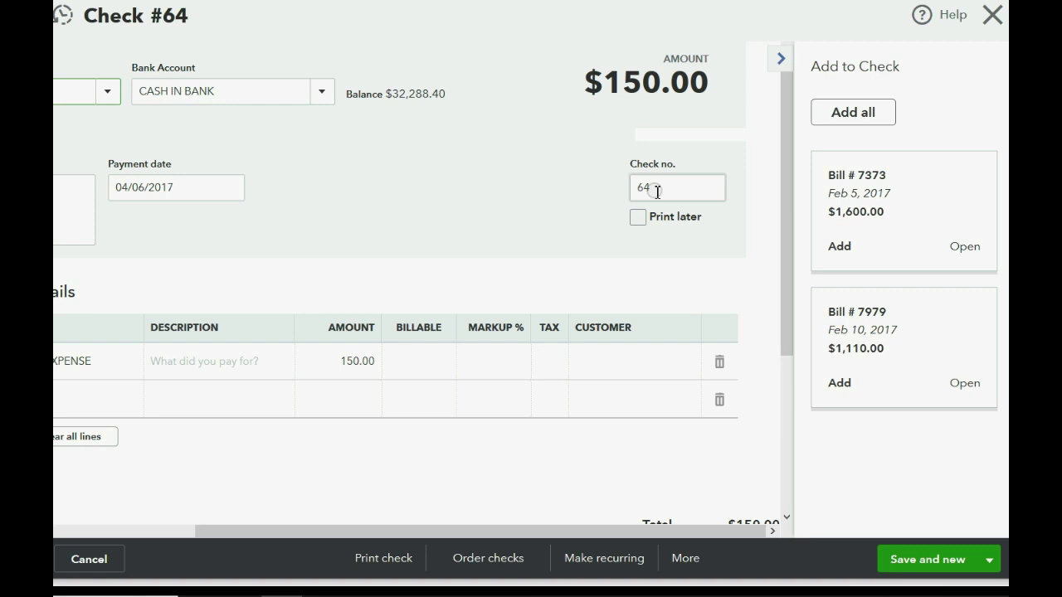
{"action": "left_click", "coordinate": [641, 219]}
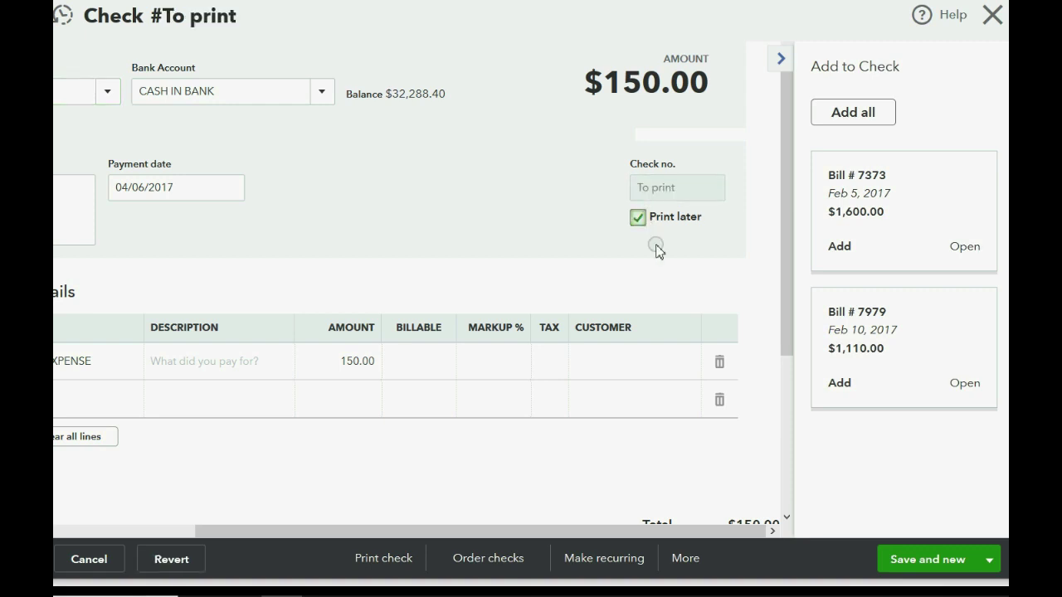
{"action": "left_click", "coordinate": [924, 561]}
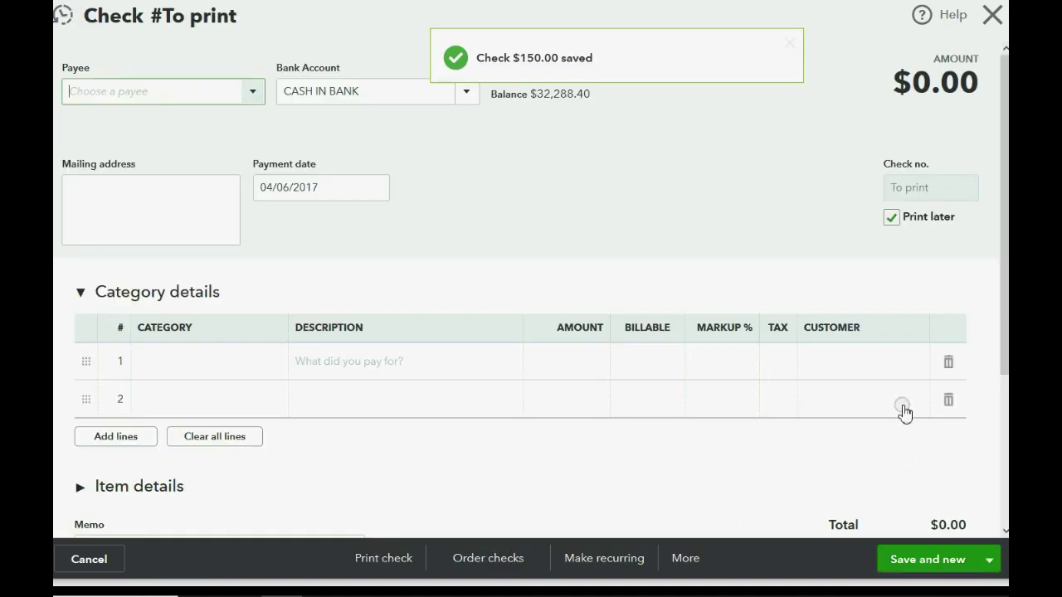
{"action": "left_click", "coordinate": [992, 14]}
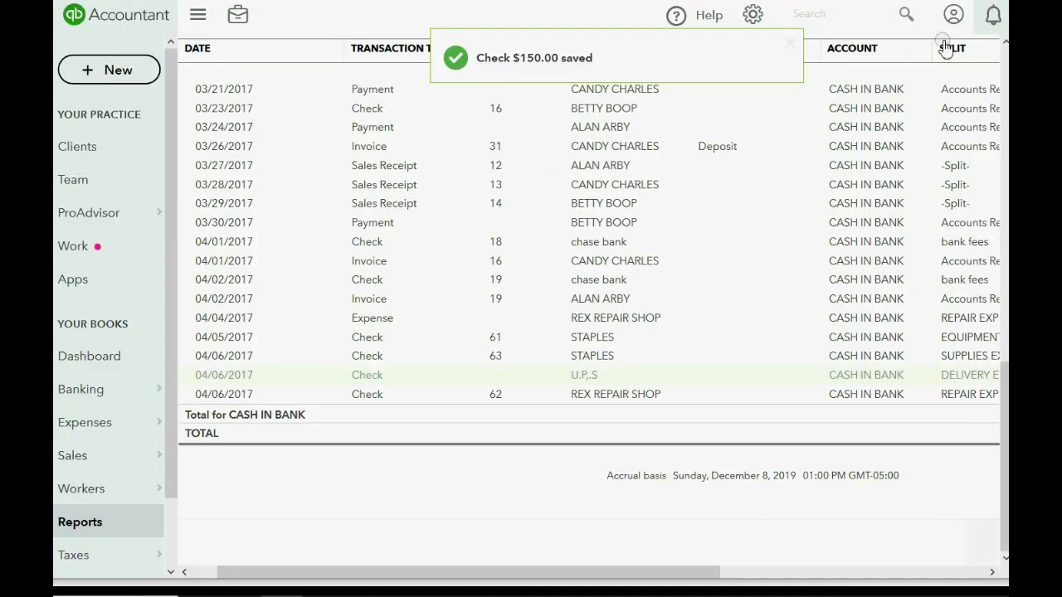
- Open Print Checks for the queued U.P.S check, keeping starting check number 65
{"action": "left_click", "coordinate": [118, 69]}
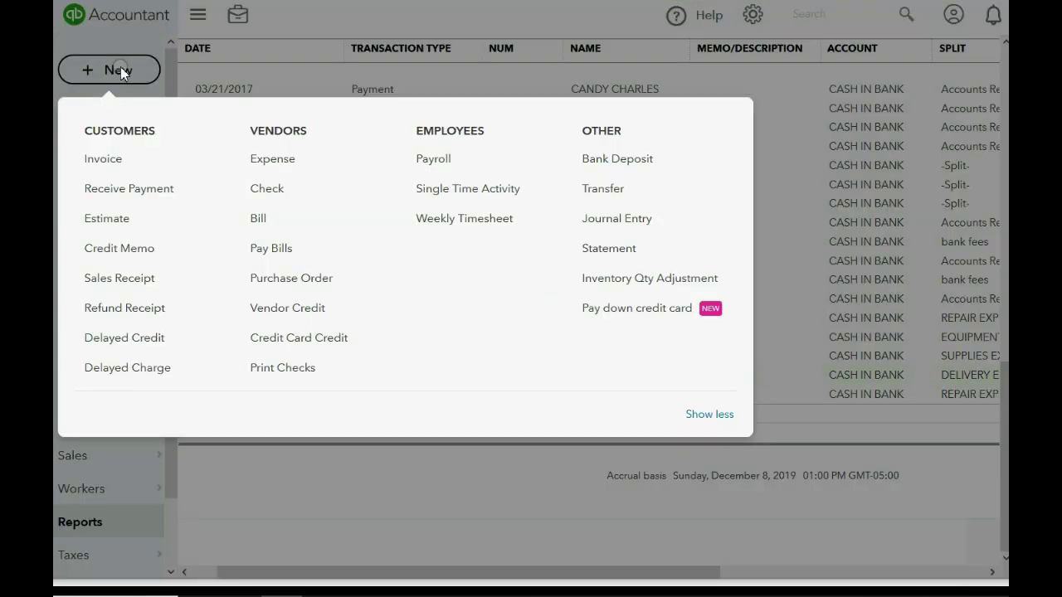
{"action": "left_click", "coordinate": [278, 369]}
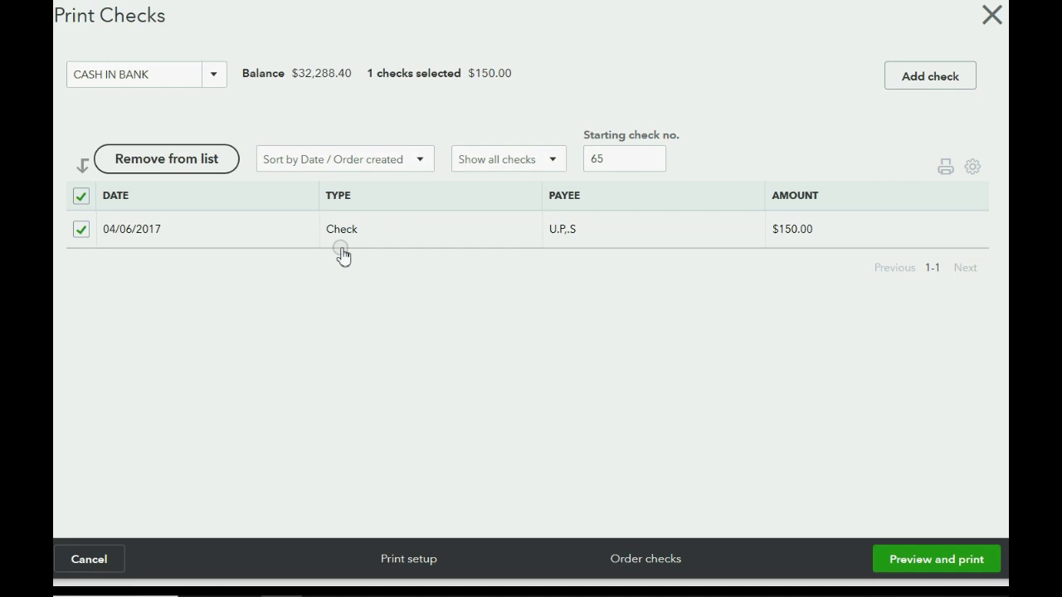
{"action": "left_click", "coordinate": [607, 161]}
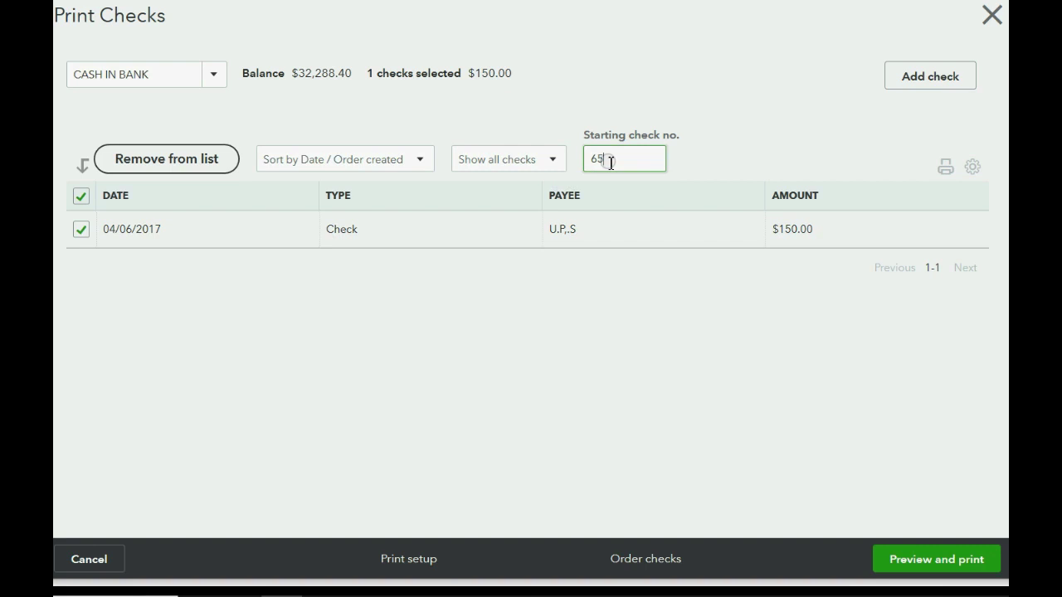
{"action": "double_click", "coordinate": [609, 161]}
{"action": "left_click", "coordinate": [606, 161]}
- Preview and print the U.P.S check as 65, confirming it printed correctly
{"action": "left_click", "coordinate": [937, 566]}
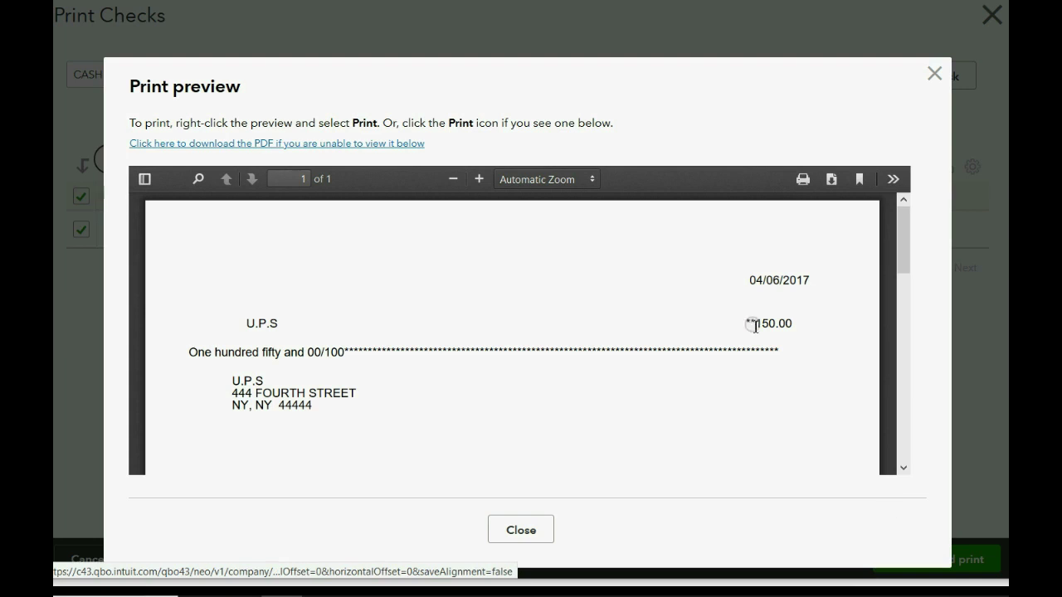
{"action": "scroll", "coordinate": [754, 325], "scroll_direction": "down", "scroll_amount": 5}
{"action": "scroll", "coordinate": [754, 325], "scroll_direction": "down", "scroll_amount": 3}
{"action": "scroll", "coordinate": [754, 325], "scroll_direction": "down", "scroll_amount": 3}
{"action": "scroll", "coordinate": [754, 325], "scroll_direction": "up", "scroll_amount": 3}
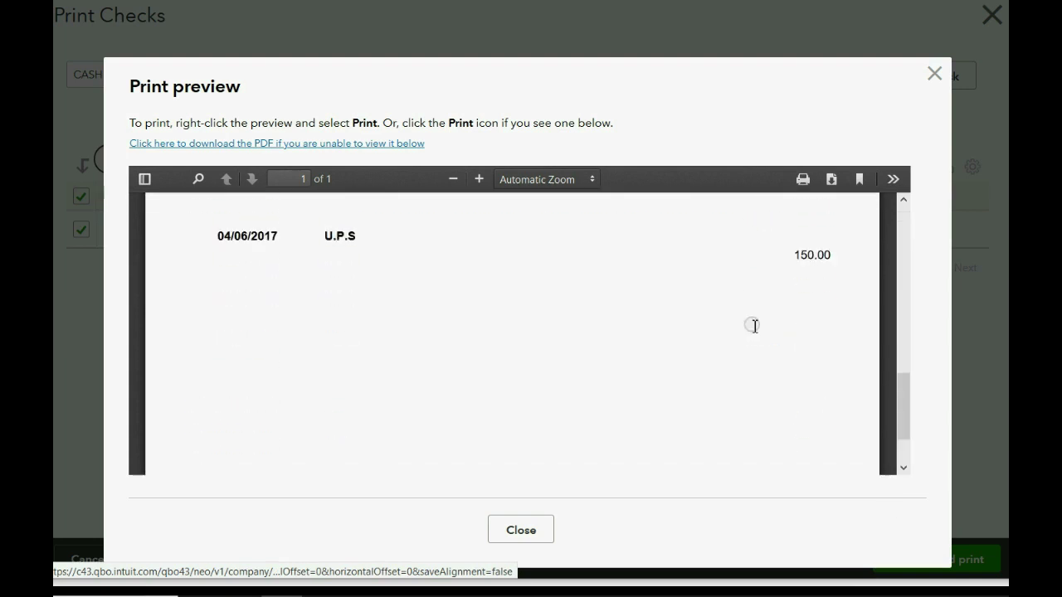
{"action": "scroll", "coordinate": [754, 325], "scroll_direction": "up", "scroll_amount": 2}
{"action": "scroll", "coordinate": [754, 325], "scroll_direction": "up", "scroll_amount": 4}
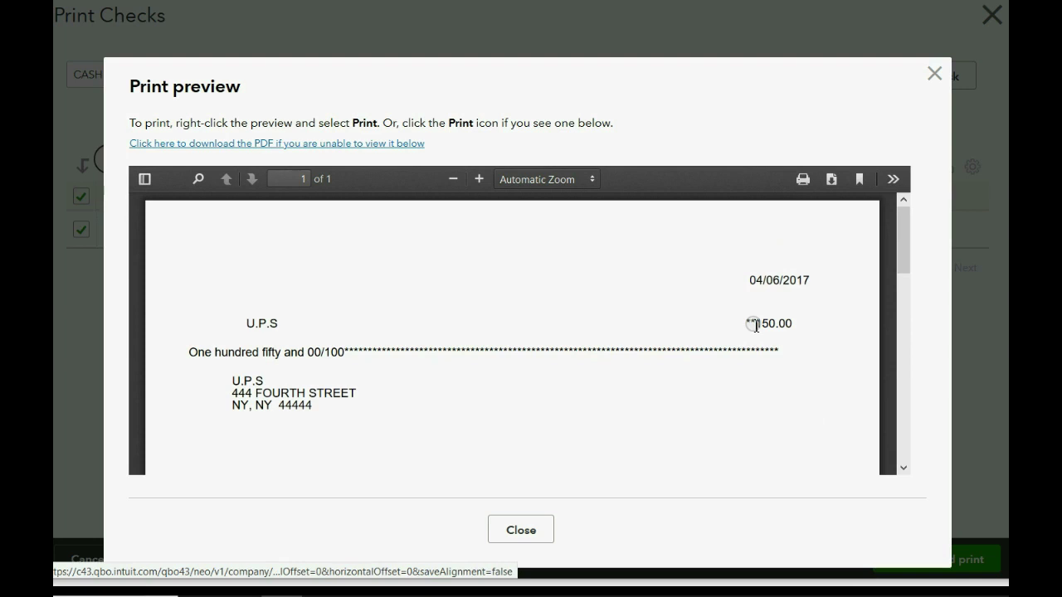
{"action": "left_click", "coordinate": [935, 74]}
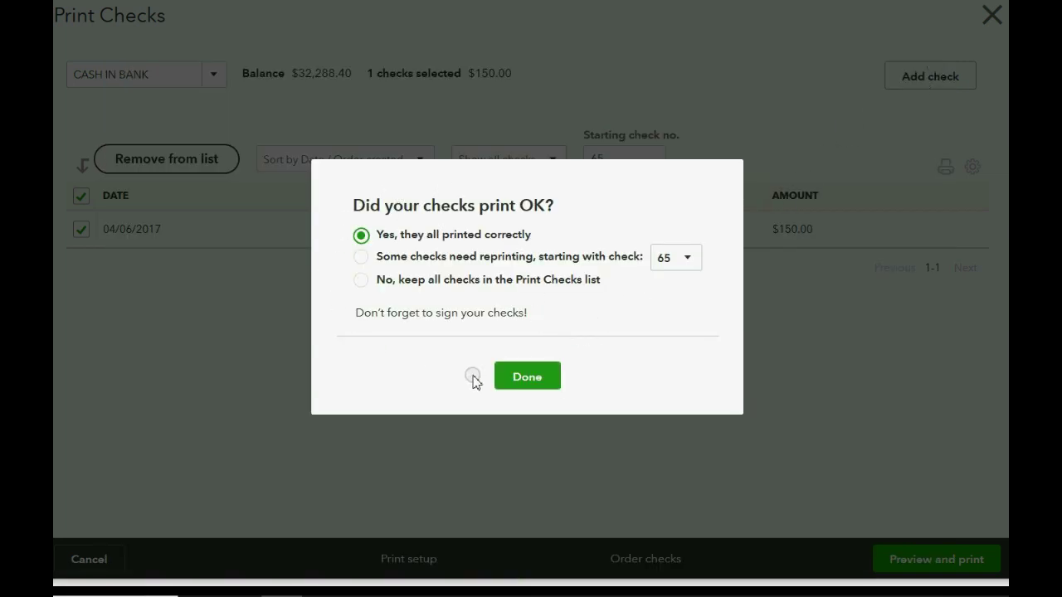
{"action": "left_click", "coordinate": [535, 378]}
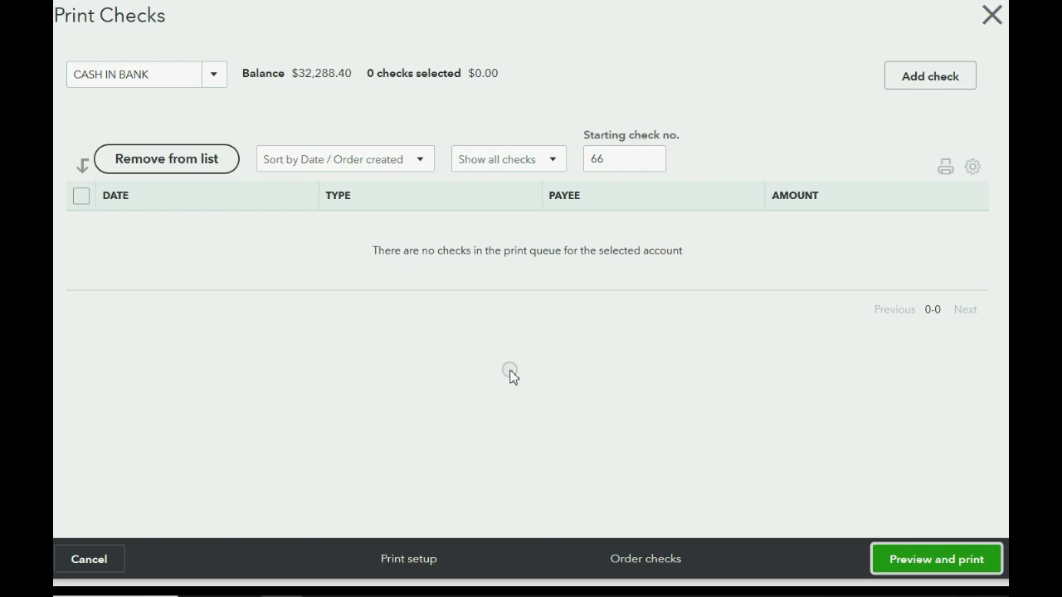
- Return to the Cash in Bank report and scroll to the 04/06/2017 U.P.S check #65
{"action": "left_click", "coordinate": [991, 15]}
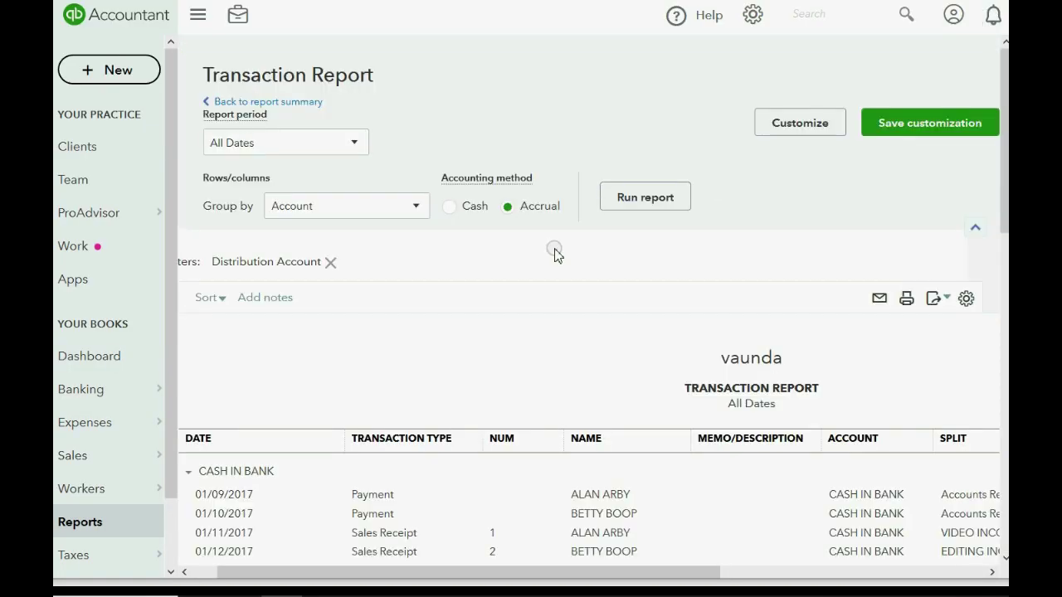
{"action": "scroll", "coordinate": [457, 304], "scroll_direction": "down", "scroll_amount": 10}
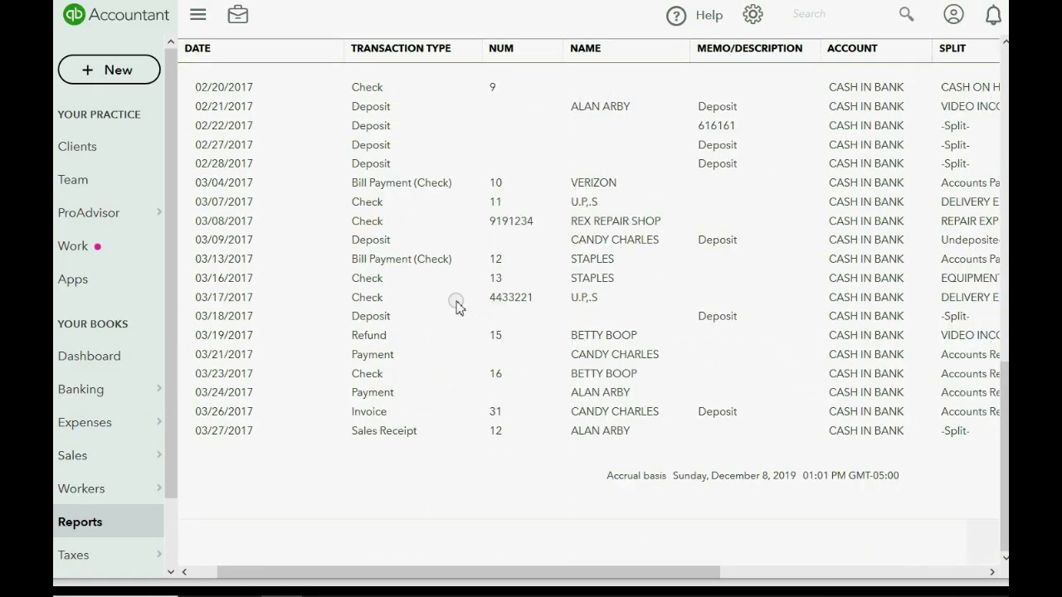
{"action": "scroll", "coordinate": [457, 305], "scroll_direction": "down", "scroll_amount": 5}
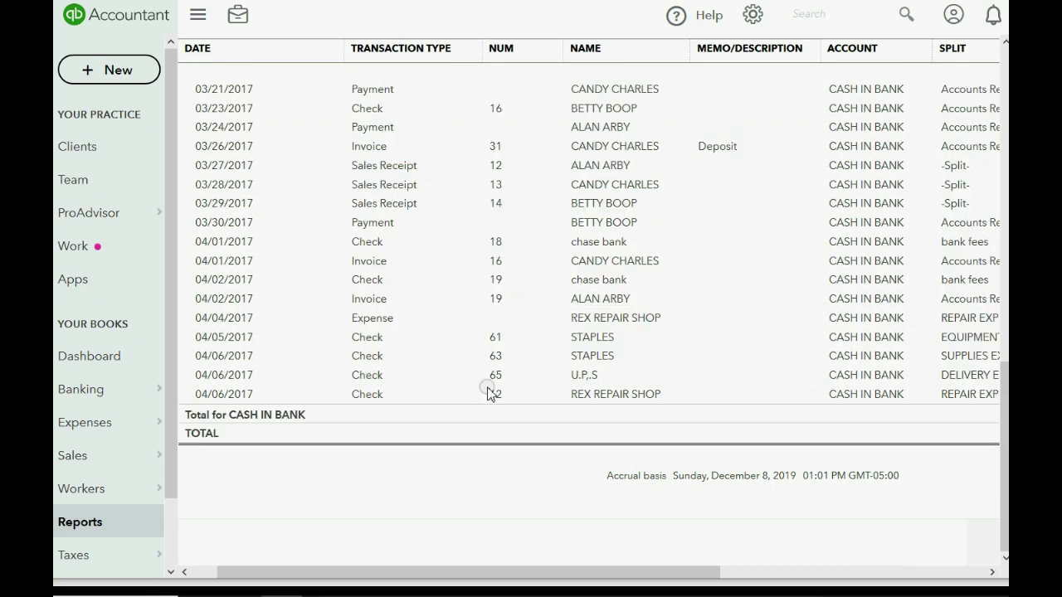